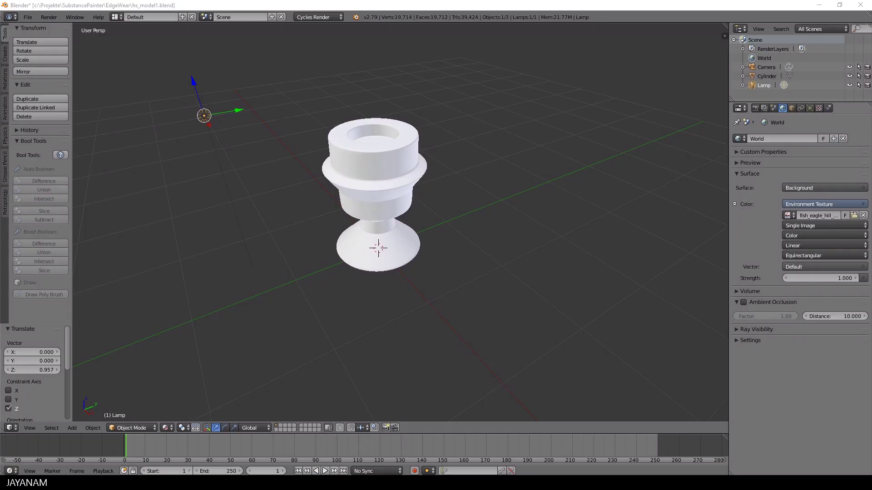
# Check the World environment image and switch the viewport shading to Rendered
pyautogui.moveTo(448, 202)
pyautogui.mouseDown(button='middle')
pyautogui.moveTo(457, 200)
pyautogui.moveTo(451, 208)
pyautogui.mouseUp(button='middle')
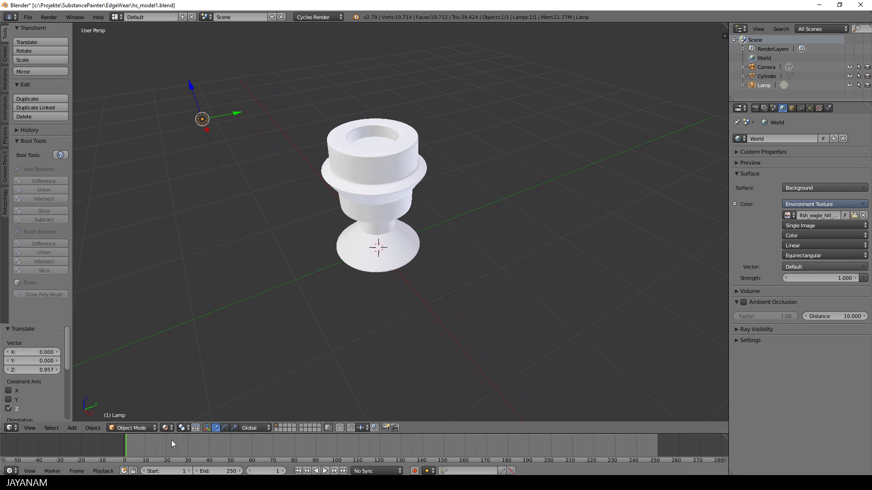
pyautogui.click(793, 215)
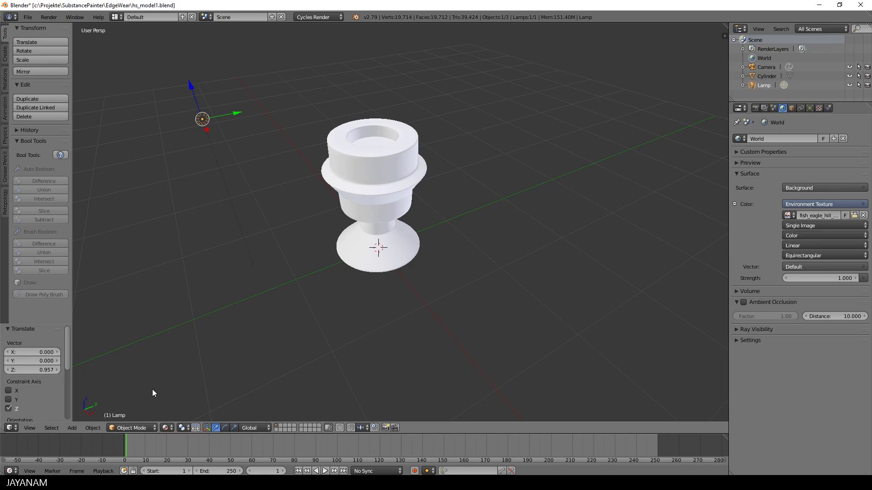
pyautogui.click(171, 429)
pyautogui.click(184, 366)
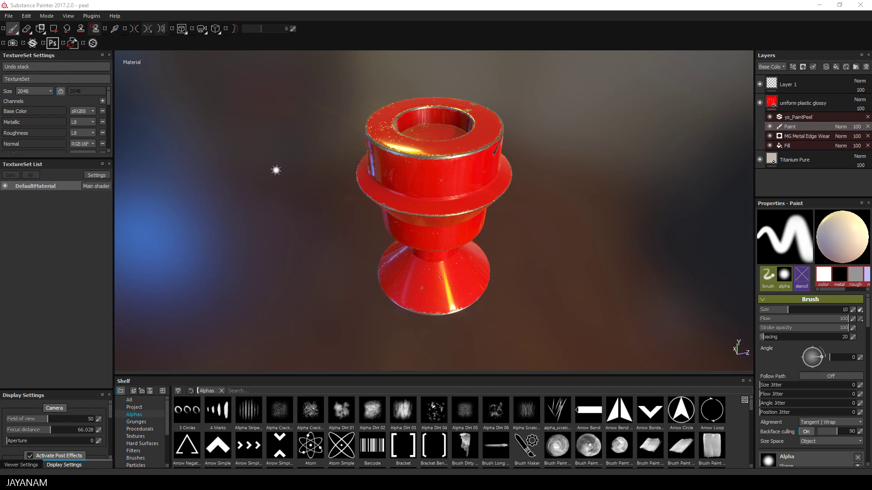
# Open Export Textures, pick the Blender config, and expand DefaultMaterial's output maps
pyautogui.click(9, 17)
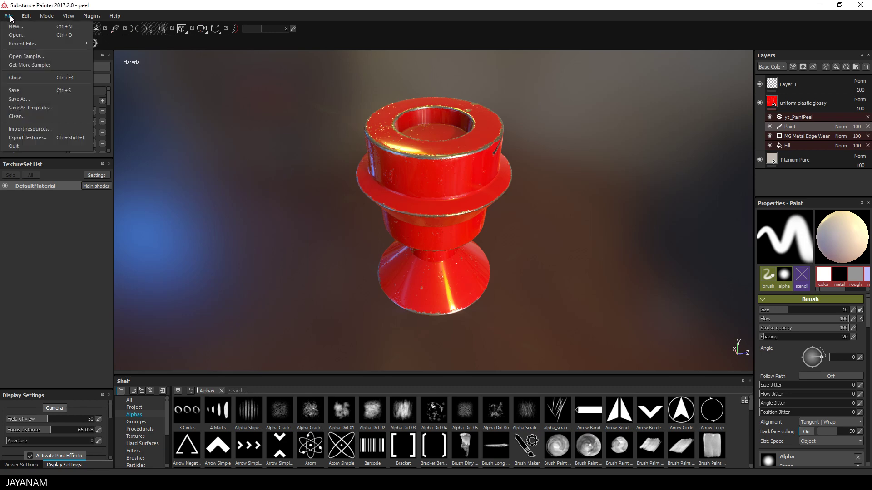
pyautogui.click(40, 138)
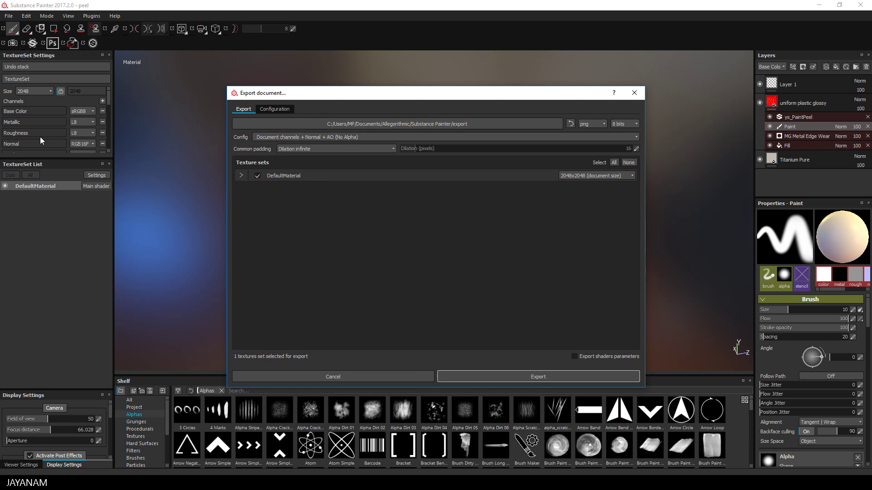
pyautogui.click(315, 137)
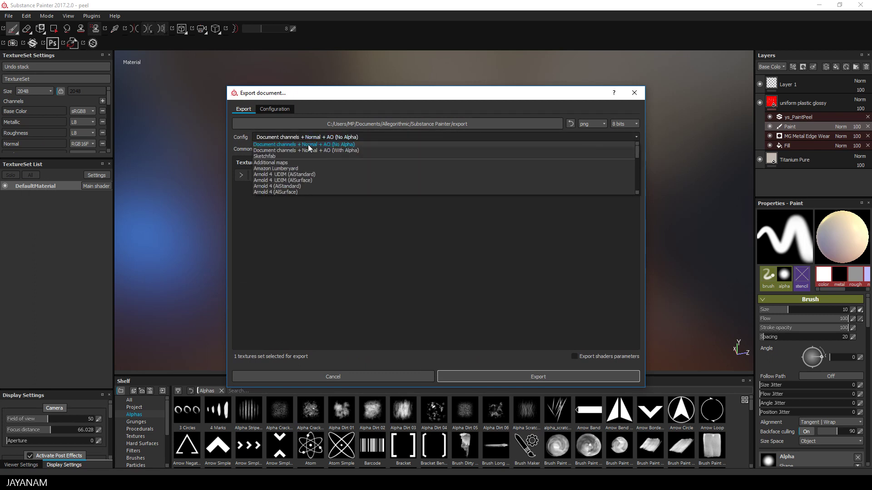
pyautogui.scroll(-1, 272, 163)
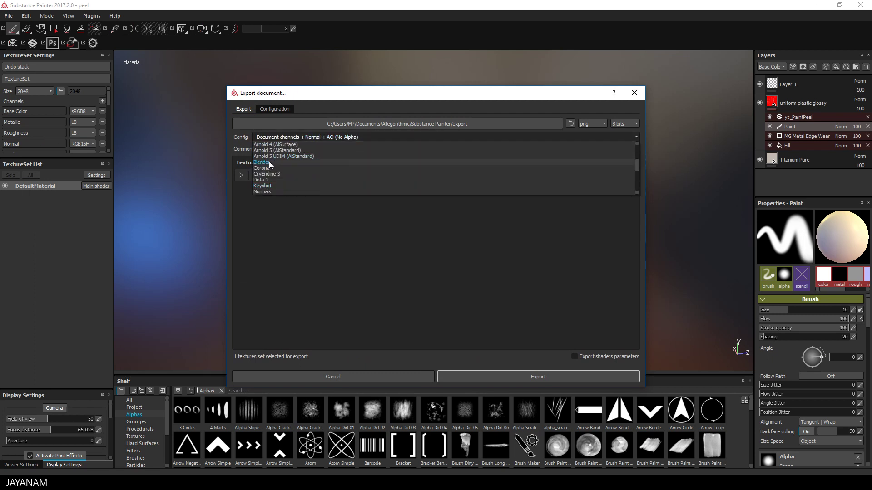
pyautogui.click(271, 162)
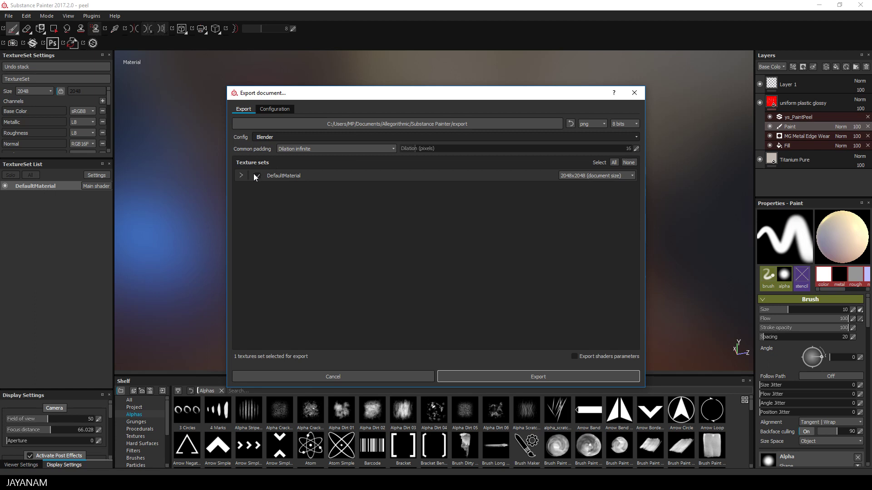
pyautogui.click(241, 175)
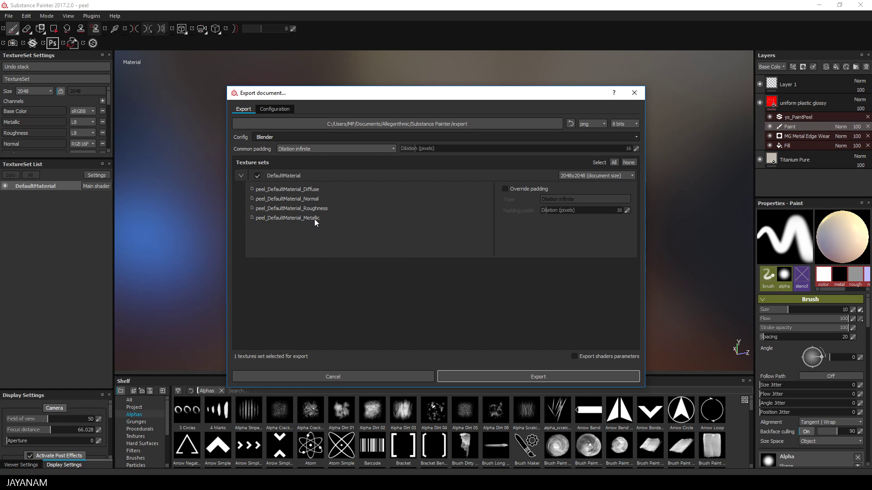
pyautogui.click(279, 109)
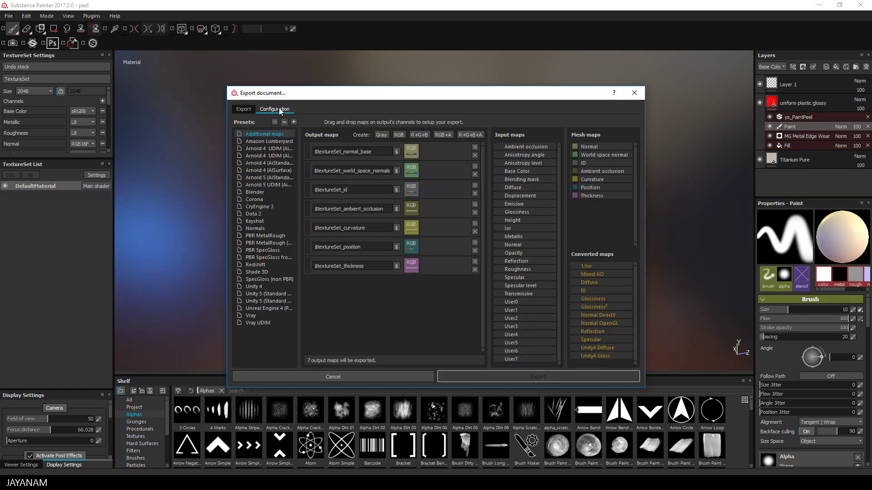
pyautogui.click(255, 193)
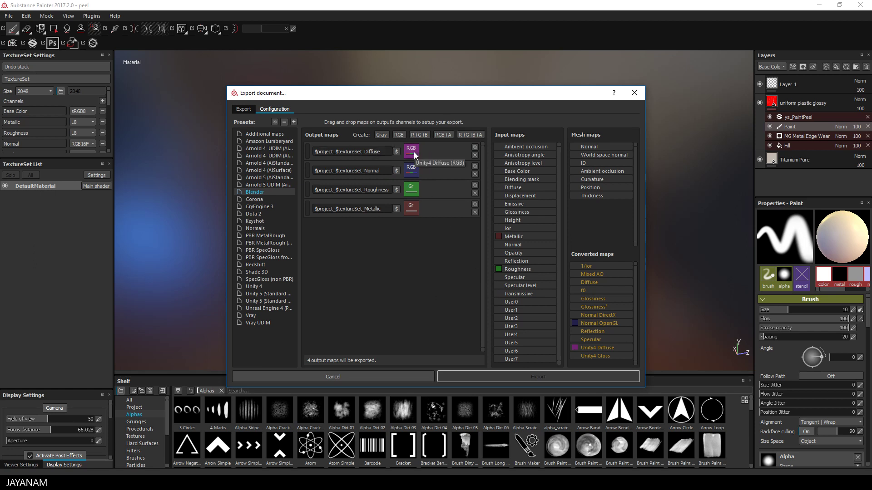
pyautogui.rightClick(411, 172)
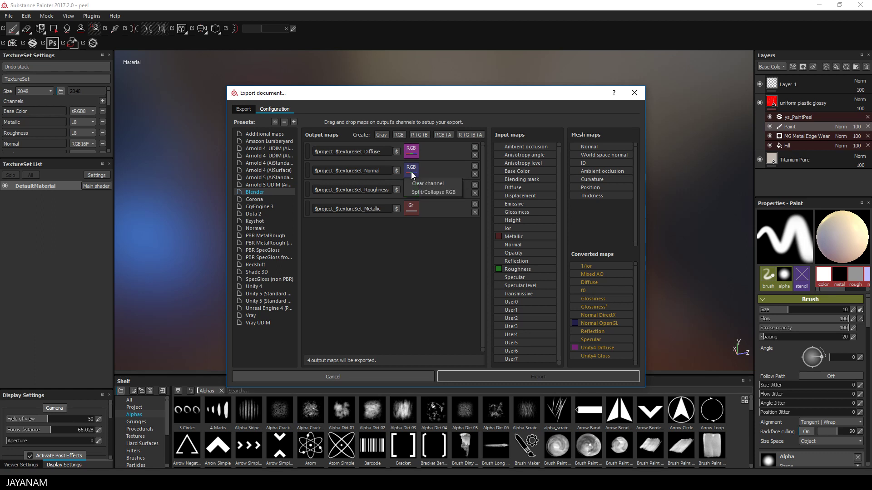
pyautogui.click(605, 319)
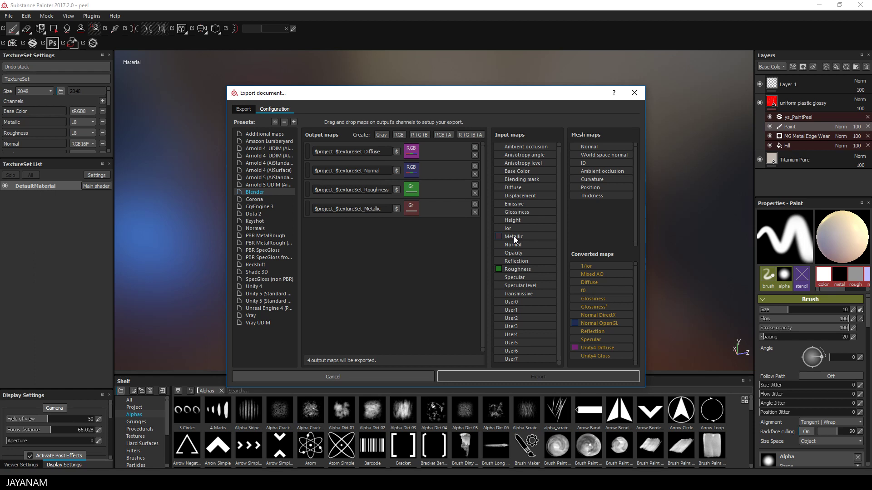
# Set the export destination to the Peel folder, export the maps, and open that folder
pyautogui.click(242, 111)
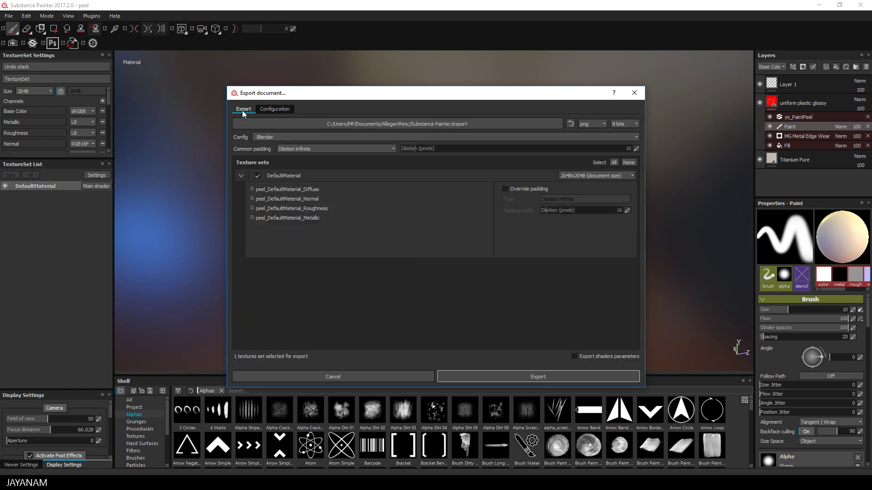
pyautogui.click(442, 127)
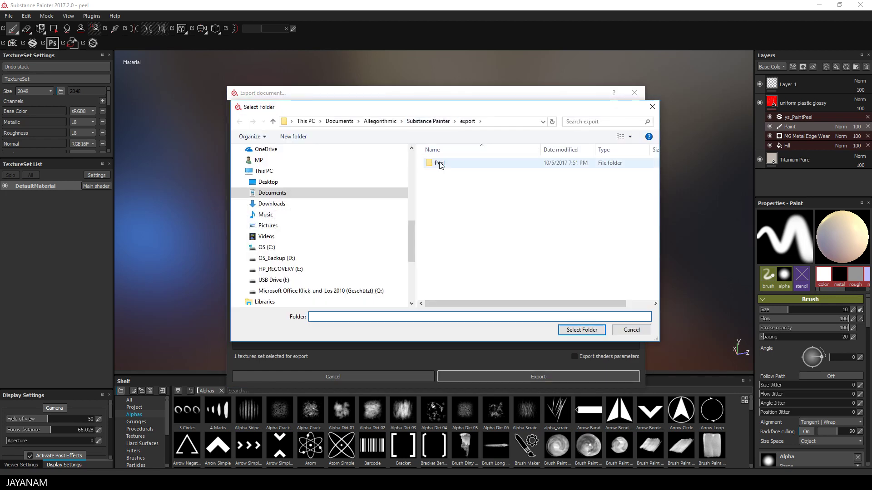
pyautogui.click(439, 163)
pyautogui.doubleClick(440, 164)
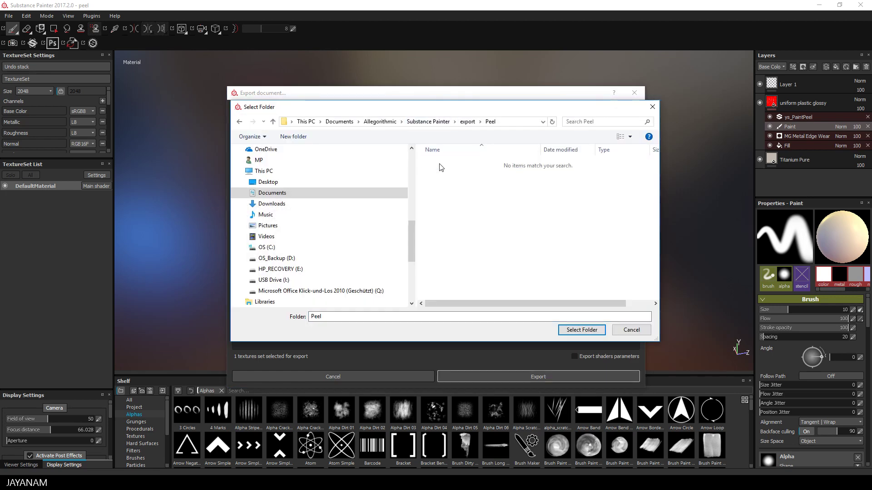
pyautogui.click(567, 327)
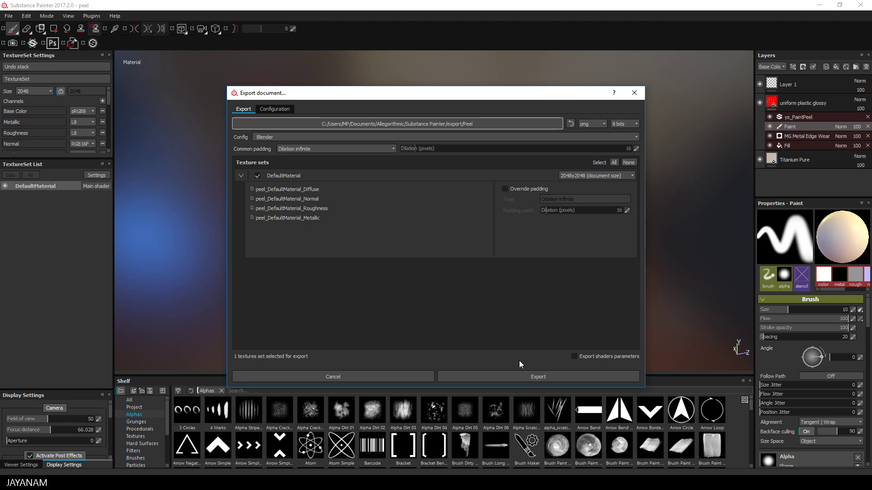
pyautogui.click(517, 375)
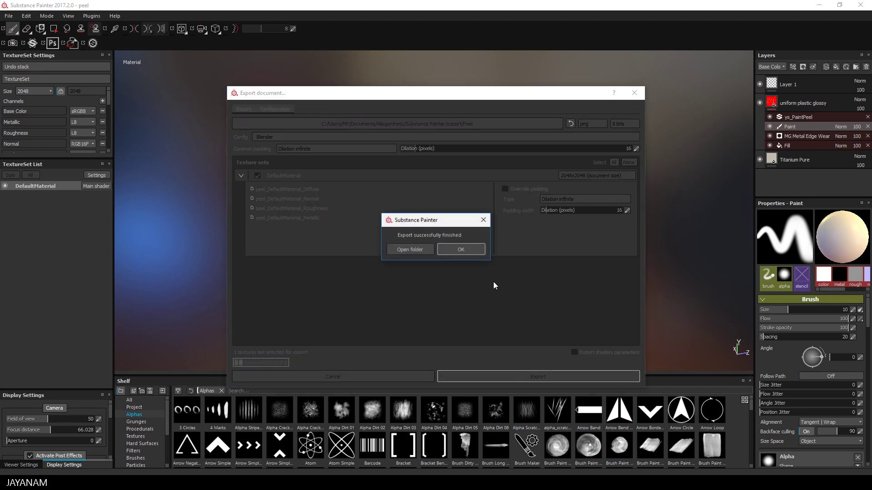
pyautogui.click(416, 249)
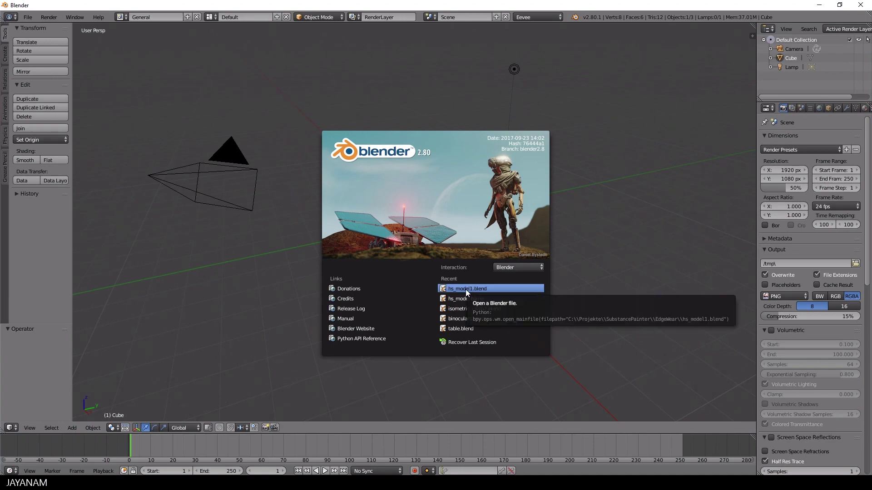
# Open hs_model1.blend from Recent, select the cup, and show its matPeel material
pyautogui.click(465, 290)
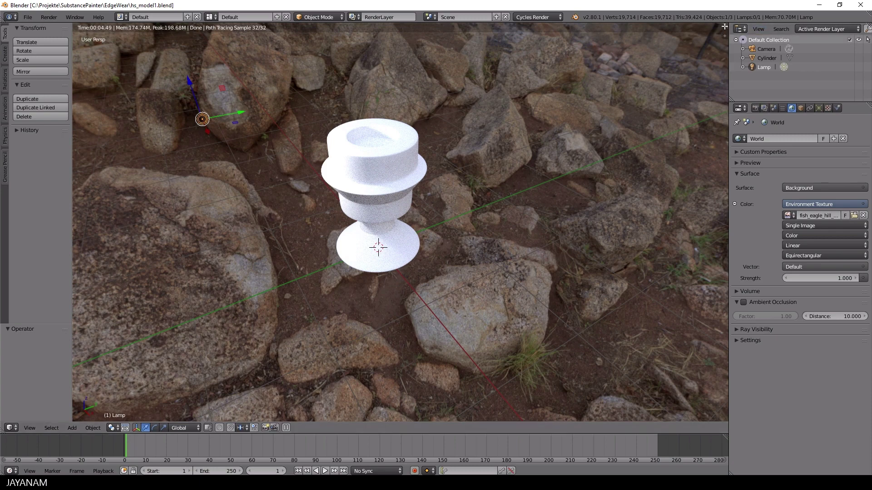
pyautogui.rightClick(380, 178)
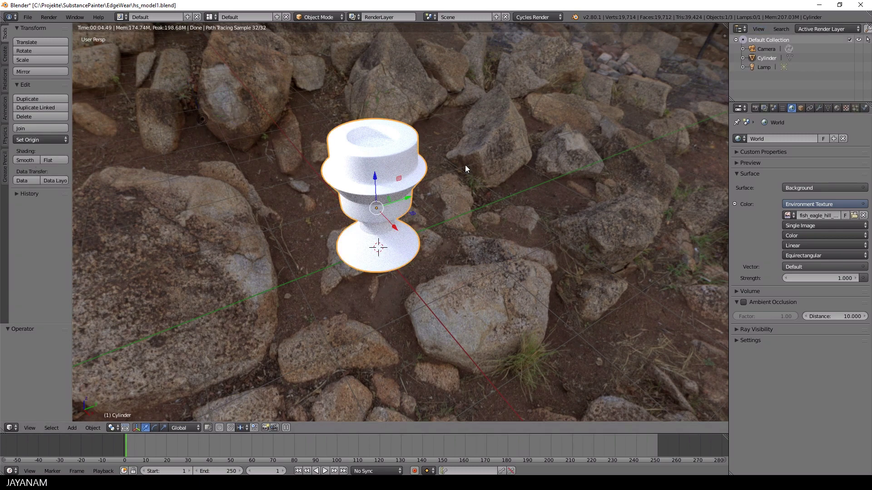
pyautogui.click(837, 109)
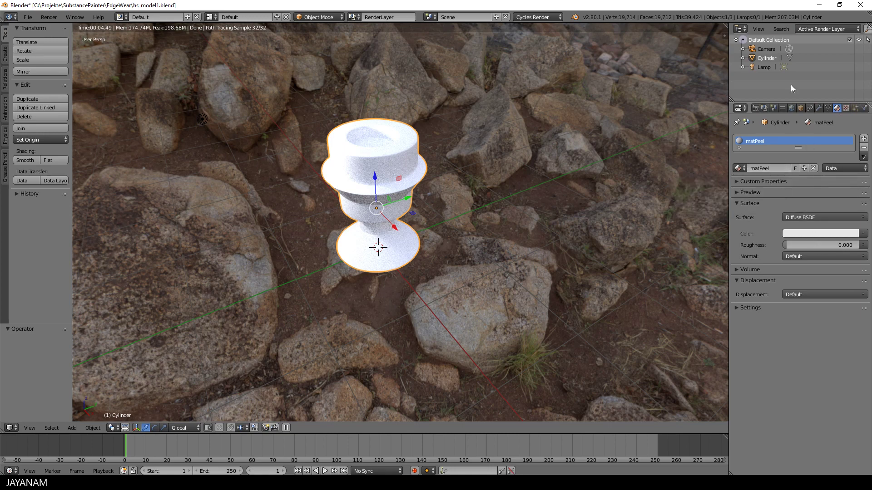
# Split the viewport and turn the right-hand area into a Node Editor
pyautogui.moveTo(728, 28); pyautogui.dragTo(321, 74)
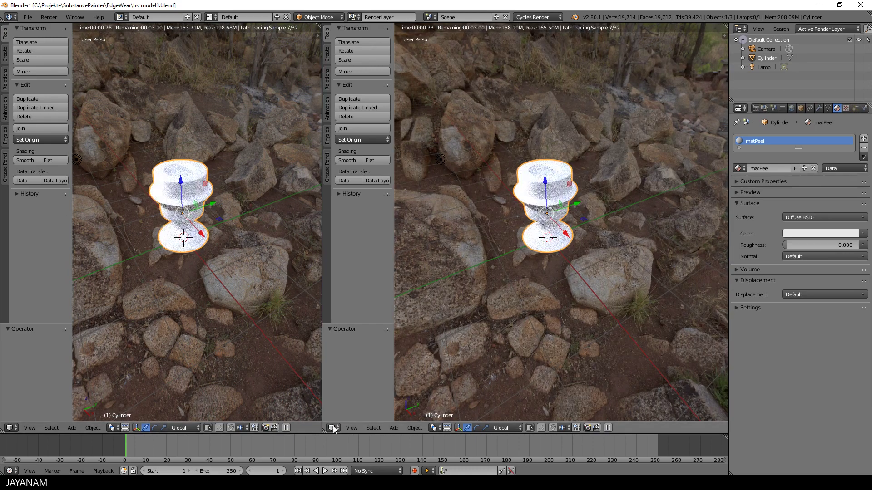
pyautogui.click(332, 428)
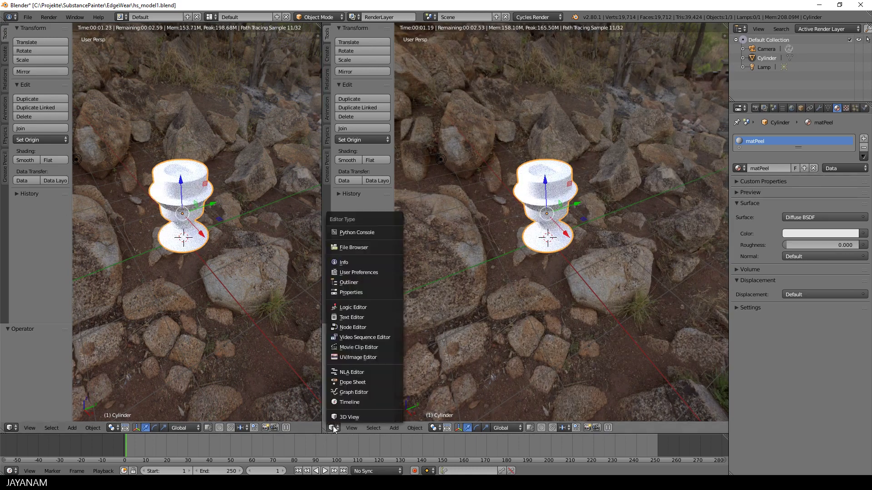
pyautogui.click(364, 330)
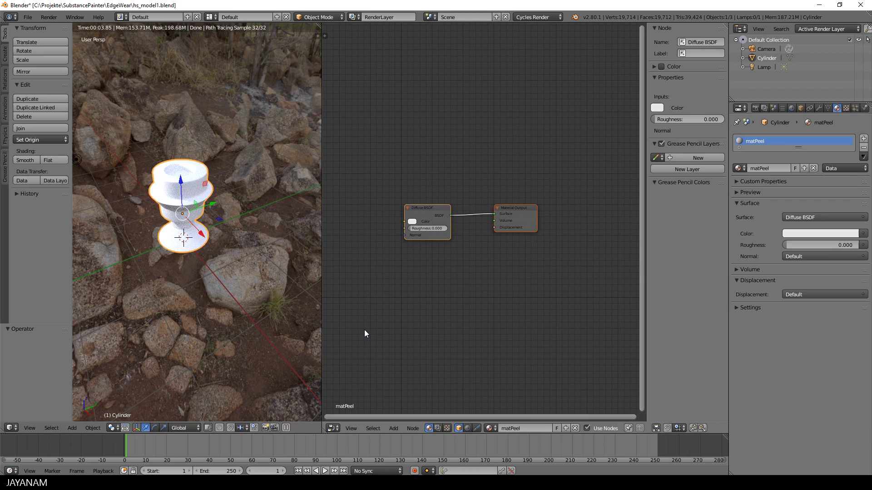
# Delete matPeel's Diffuse BSDF node, leaving only the Material Output
pyautogui.click(429, 211)
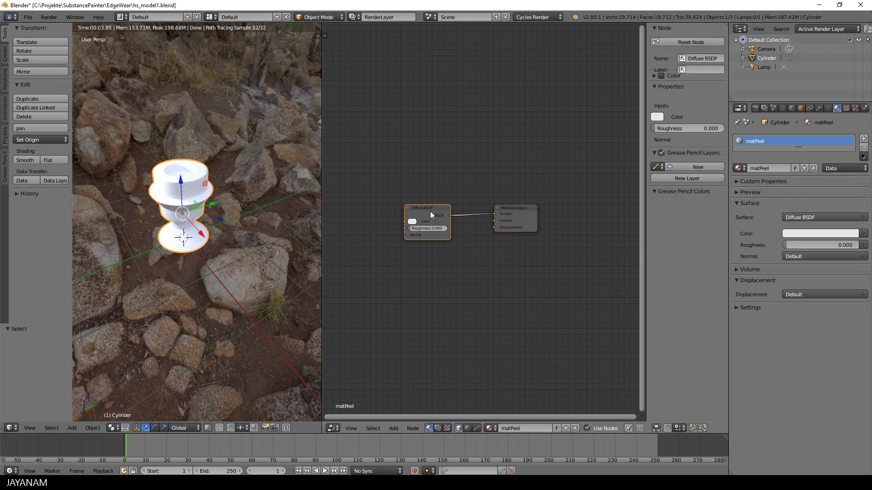
pyautogui.press('x')
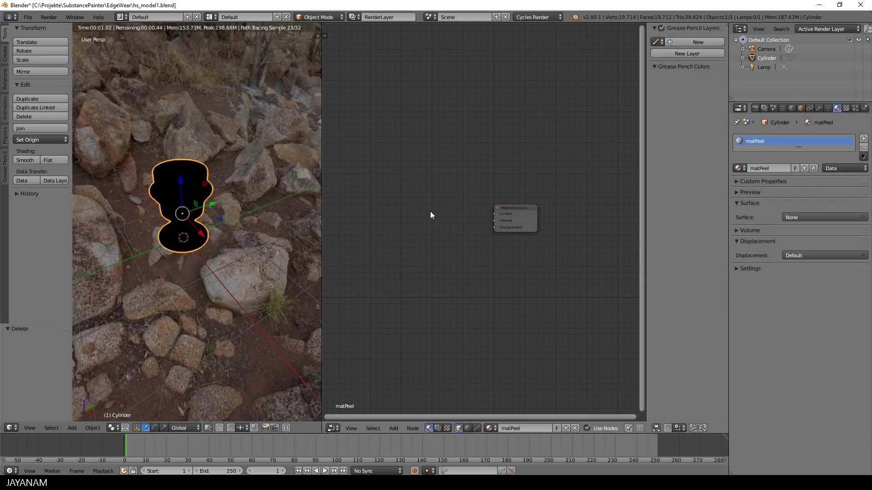
pyautogui.click(548, 17)
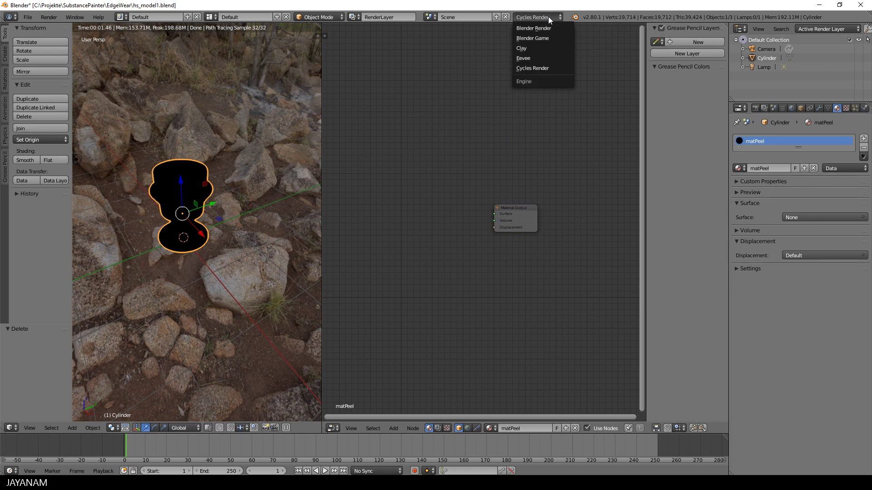
# Switch the render engine to Eevee and add a Principled BSDF node
pyautogui.click(529, 59)
pyautogui.hotkey('shift', 'a')
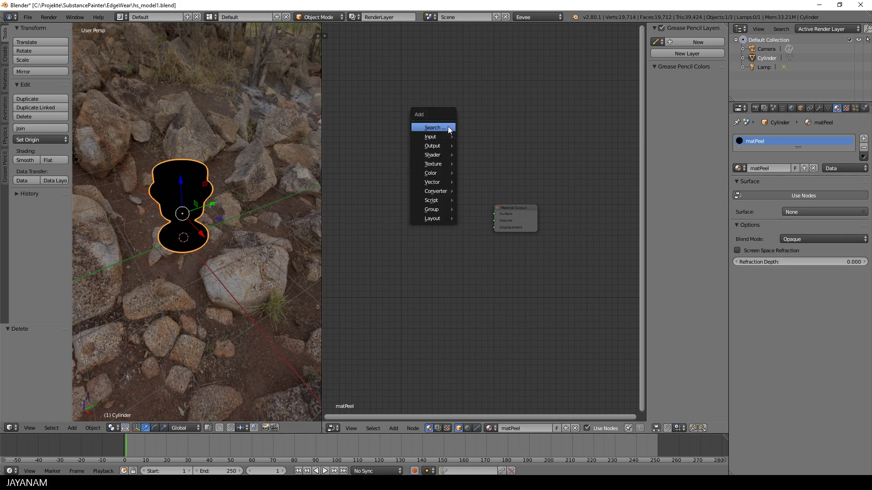
pyautogui.click(447, 126)
pyautogui.write('princ')
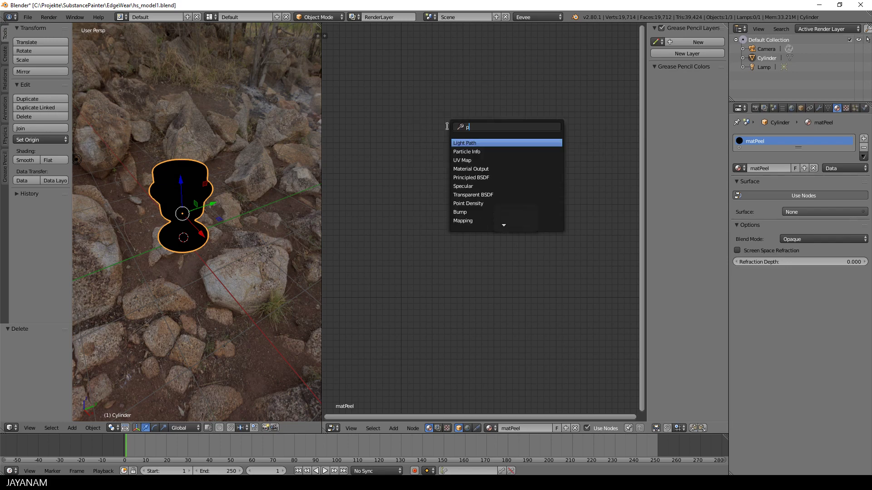
pyautogui.press('Return')
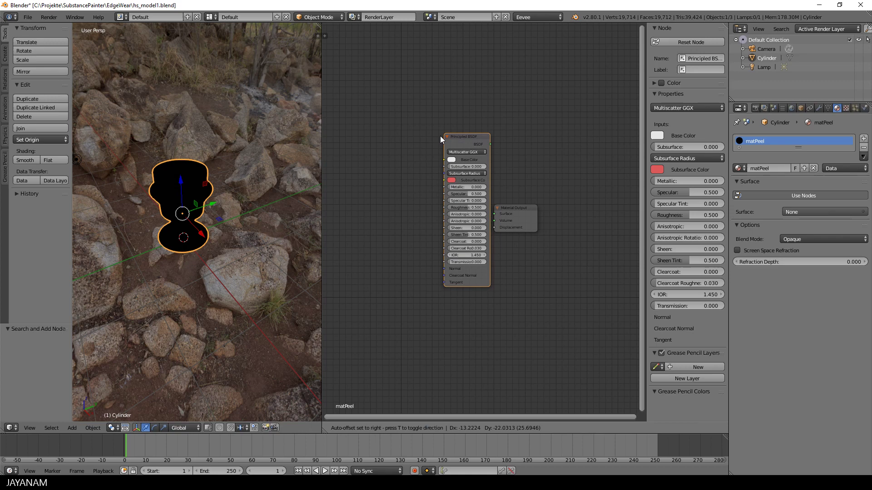
pyautogui.click(405, 168)
# Connect the Principled BSDF output to the Material Output Surface input
pyautogui.scroll(3, 469, 224)
pyautogui.press('Home')
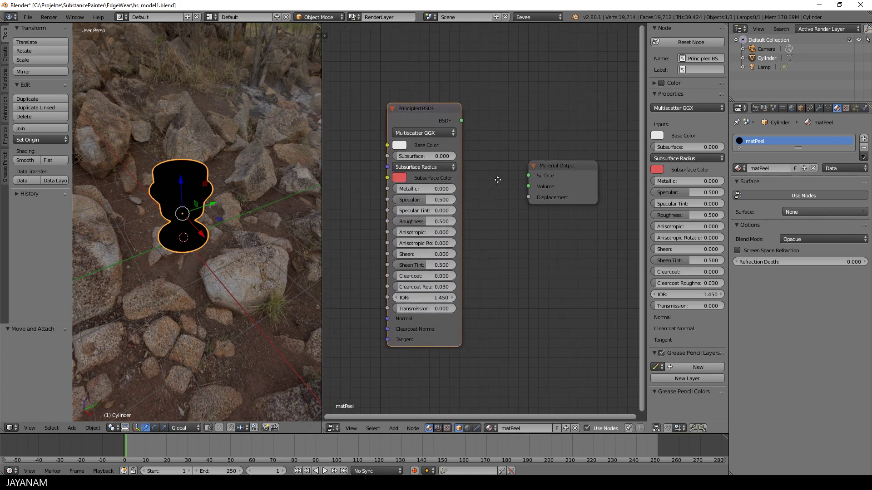
pyautogui.moveTo(472, 119); pyautogui.dragTo(539, 174)
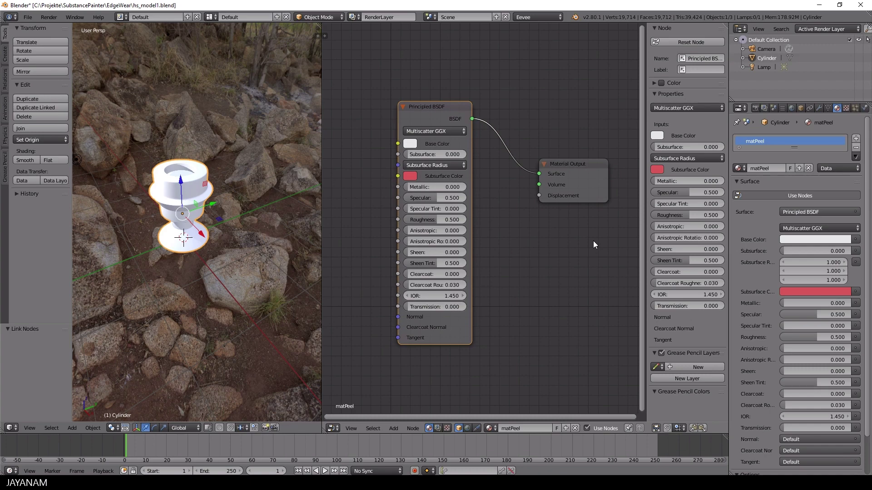
pyautogui.press('n')
pyautogui.moveTo(593, 241); pyautogui.dragTo(353, 179, button='middle')
pyautogui.scroll(-1, 656, 197)
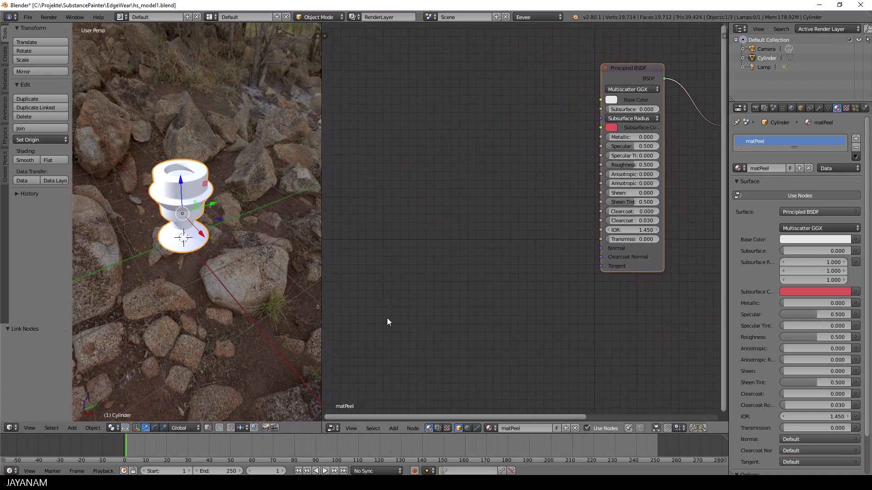
# Add the peel Diffuse PNG as an image node and link it to Base Color
pyautogui.click(101, 455)
pyautogui.moveTo(64, 293); pyautogui.dragTo(419, 80)
pyautogui.moveTo(478, 69); pyautogui.dragTo(600, 100)
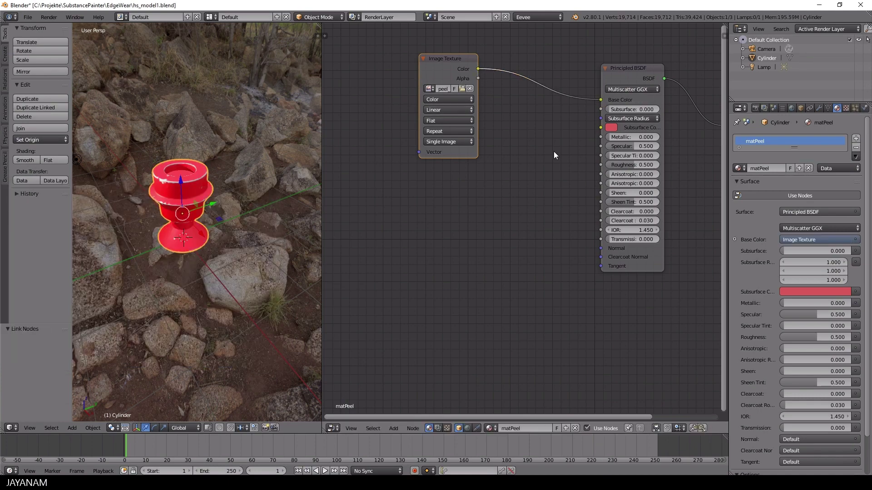
pyautogui.scroll(5, 241, 225)
pyautogui.moveTo(241, 225); pyautogui.dragTo(258, 223, button='middle')
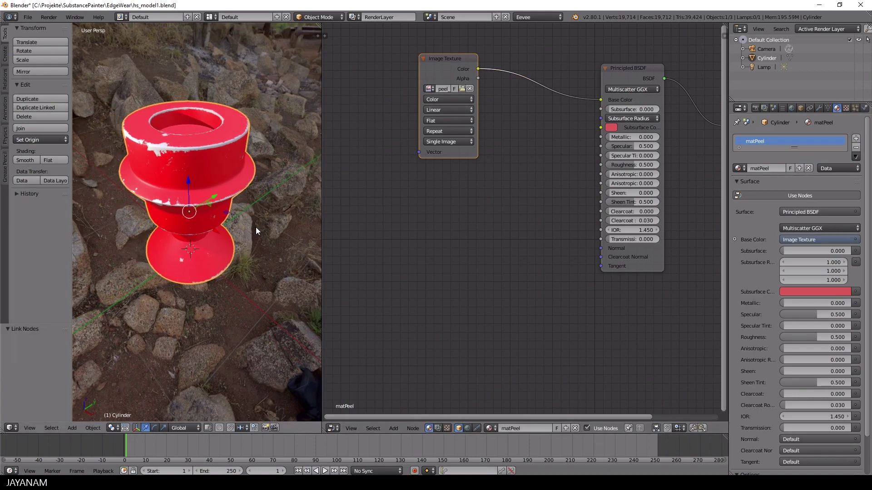
# Add the Normal PNG as Non-Color data, routed through a Normal Map into Normal
pyautogui.click(68, 447)
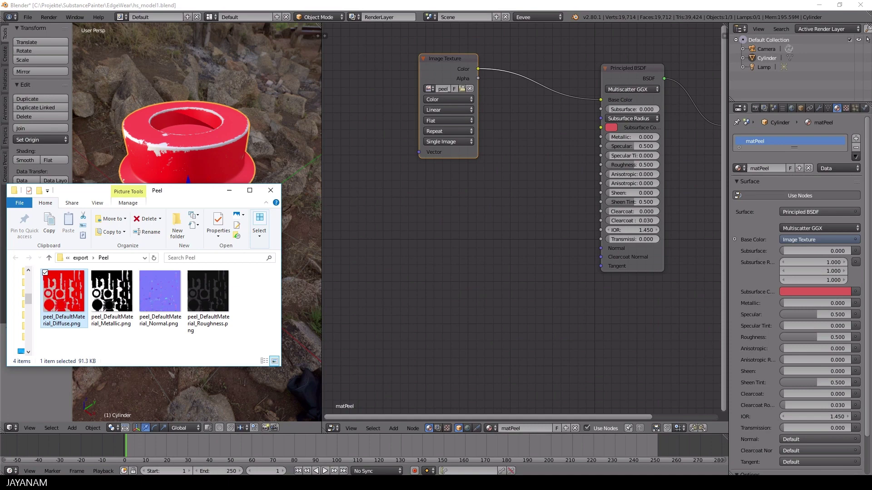
pyautogui.moveTo(157, 291); pyautogui.dragTo(421, 210)
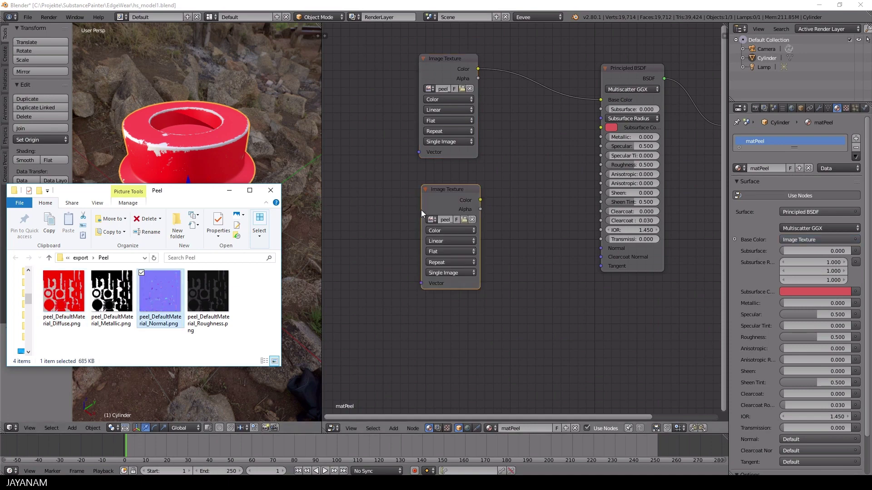
pyautogui.click(432, 233)
pyautogui.hotkey('shift', 'a')
pyautogui.click(517, 237)
pyautogui.write('normal map')
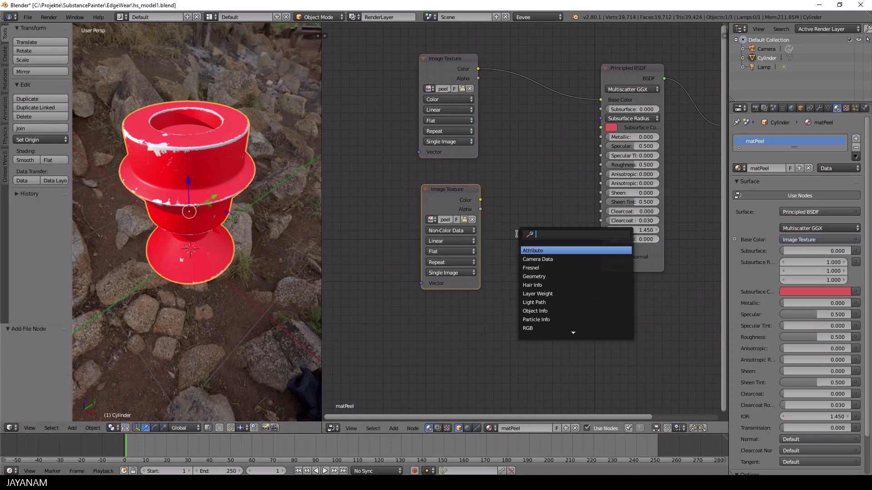
pyautogui.press('Return')
pyautogui.click(505, 219)
pyautogui.moveTo(480, 200); pyautogui.dragTo(504, 270)
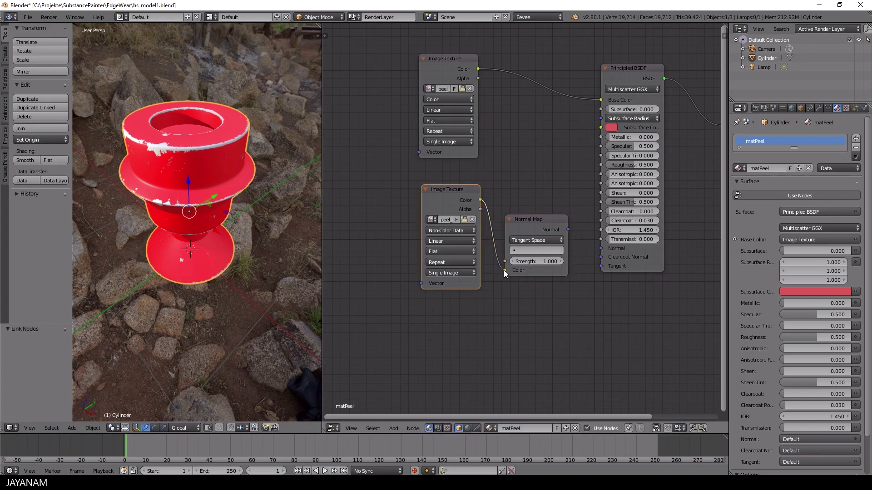
pyautogui.moveTo(568, 229); pyautogui.dragTo(601, 248)
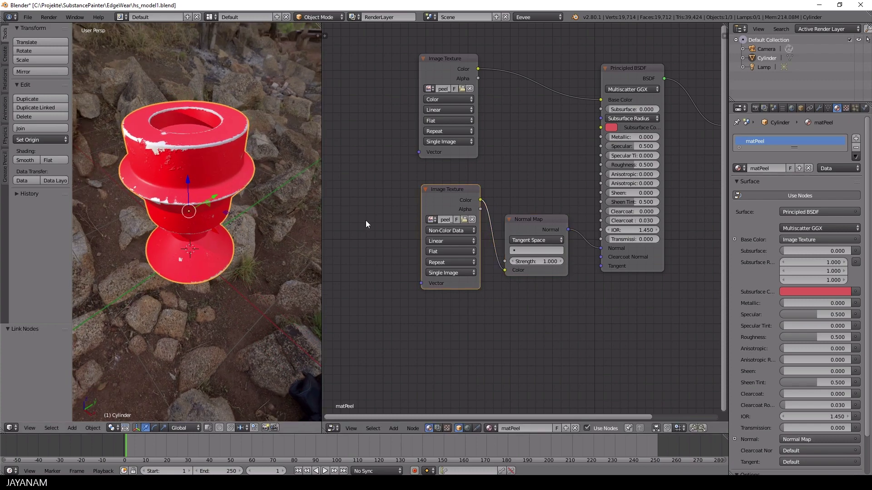
# Rearrange the normal and Diffuse texture nodes, collapsing the Diffuse node
pyautogui.moveTo(454, 189); pyautogui.dragTo(437, 286)
pyautogui.moveTo(527, 219); pyautogui.dragTo(521, 282)
pyautogui.moveTo(456, 54); pyautogui.dragTo(493, 45)
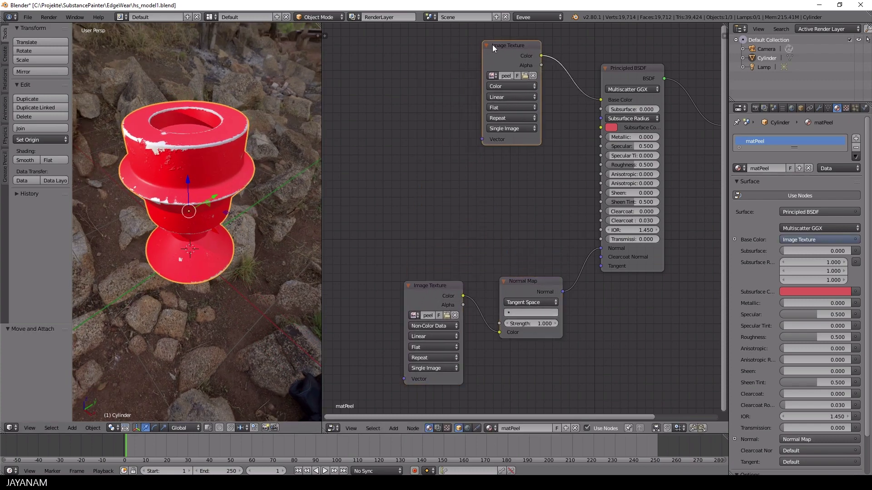
pyautogui.press('h')
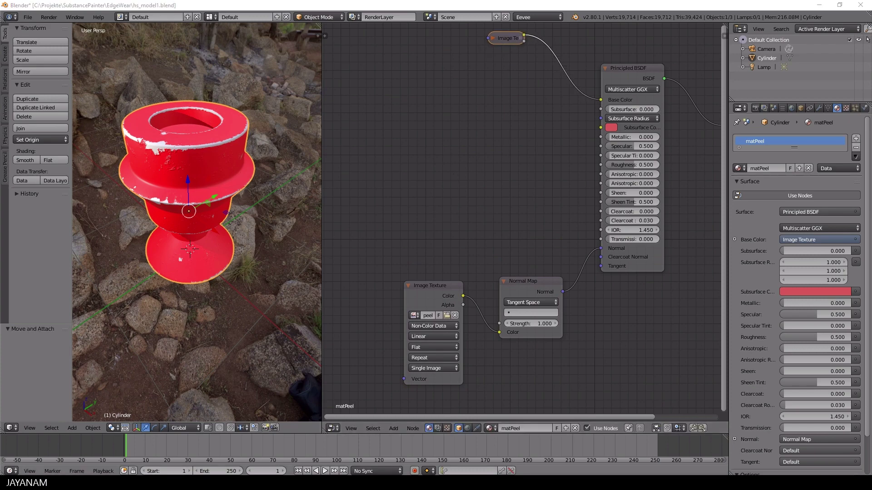
# Add the Metallic and Roughness PNGs and link them to Metallic and Roughness
pyautogui.hotkey('alt', 'Tab')
pyautogui.moveTo(111, 294); pyautogui.dragTo(413, 121)
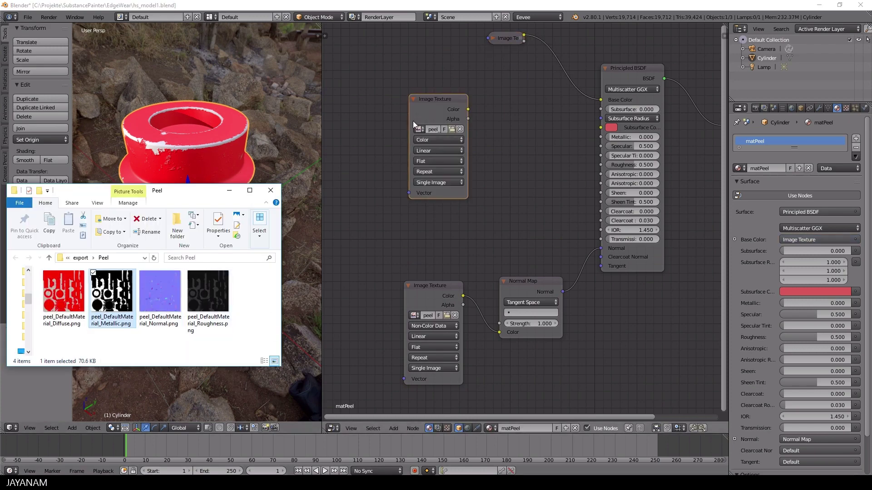
pyautogui.moveTo(468, 109); pyautogui.dragTo(601, 137)
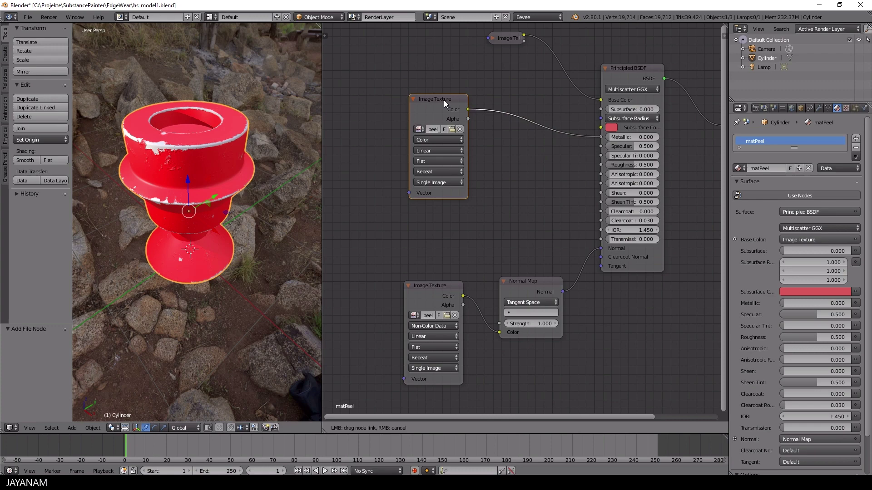
pyautogui.moveTo(441, 101)
pyautogui.mouseDown()
pyautogui.moveTo(480, 86)
pyautogui.moveTo(460, 52)
pyautogui.mouseUp()
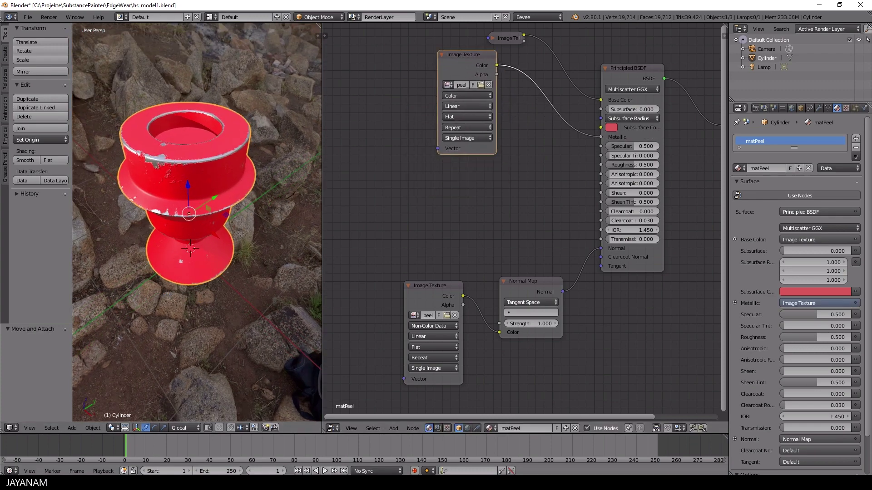
pyautogui.hotkey('alt', 'Tab')
pyautogui.moveTo(210, 292); pyautogui.dragTo(438, 200)
pyautogui.moveTo(497, 189); pyautogui.dragTo(601, 165)
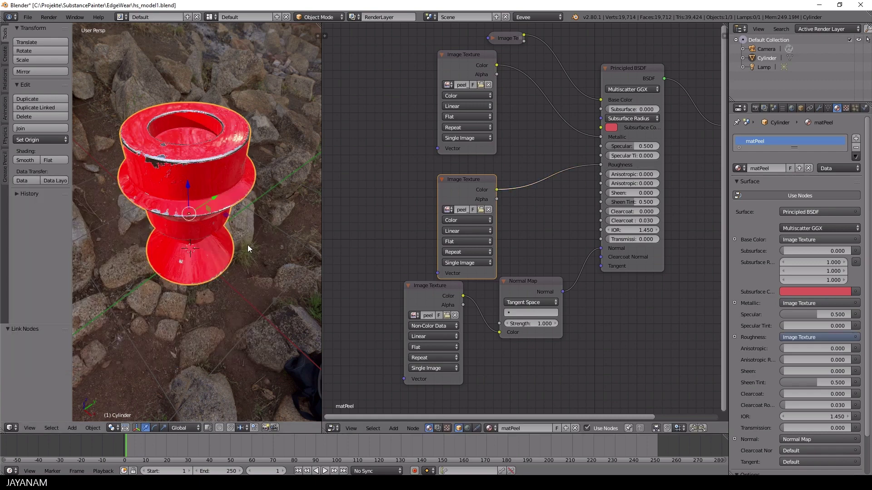
# Maximize the 3D view and adjust its viewport display settings in the sidebar
pyautogui.hotkey('ctrl', 'space')
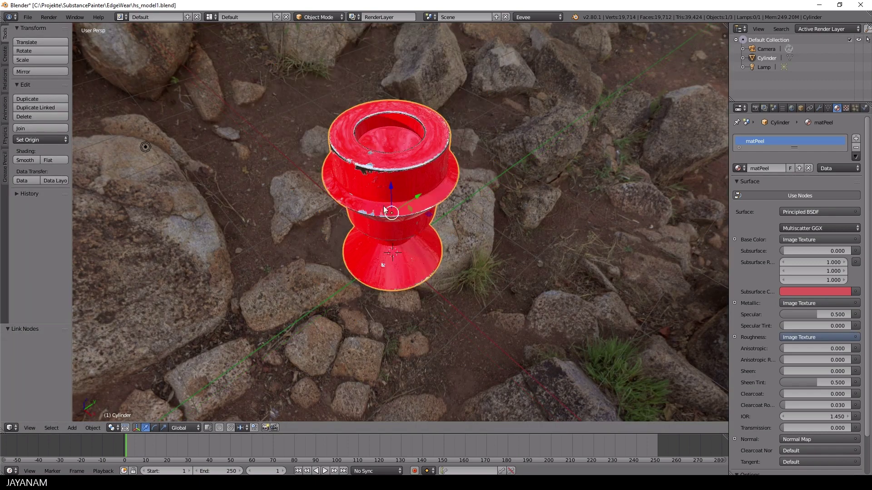
pyautogui.moveTo(385, 210); pyautogui.dragTo(457, 279, button='middle')
pyautogui.press('n')
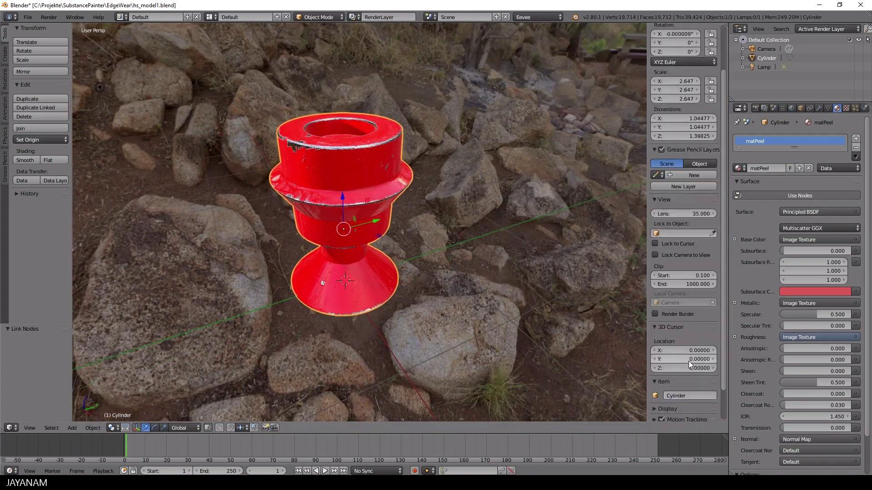
pyautogui.scroll(-2, 688, 361)
pyautogui.click(654, 373)
pyautogui.moveTo(546, 321); pyautogui.dragTo(493, 256, button='middle')
pyautogui.press('n')
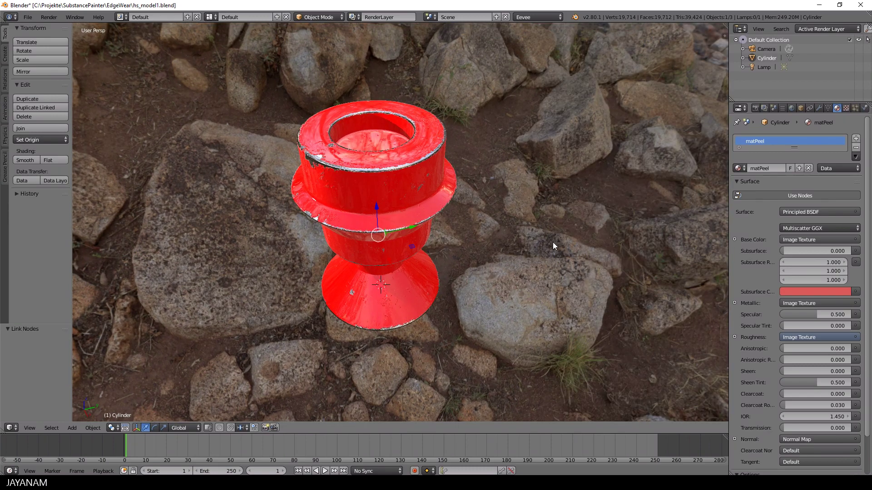
pyautogui.moveTo(552, 242); pyautogui.dragTo(551, 241, button='middle')
# Select the Lamp and move it slightly higher
pyautogui.click(763, 67)
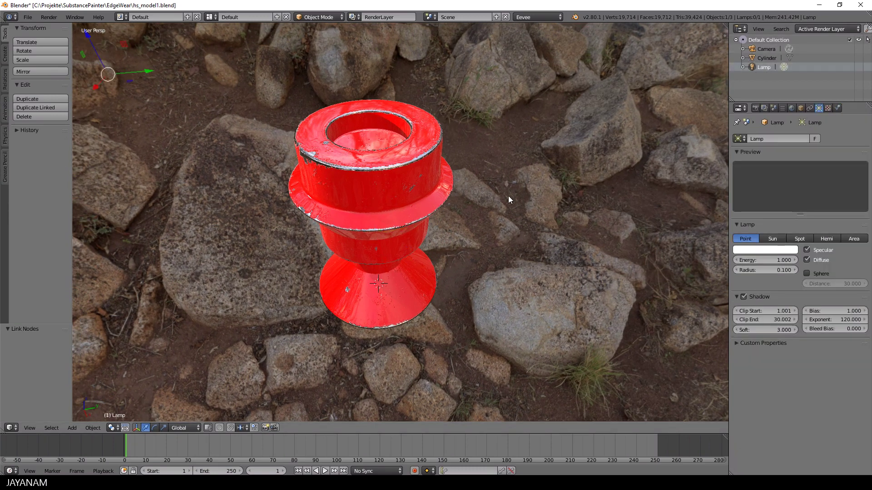
pyautogui.scroll(-2, 211, 118)
pyautogui.moveTo(208, 142); pyautogui.dragTo(267, 179, button='middle')
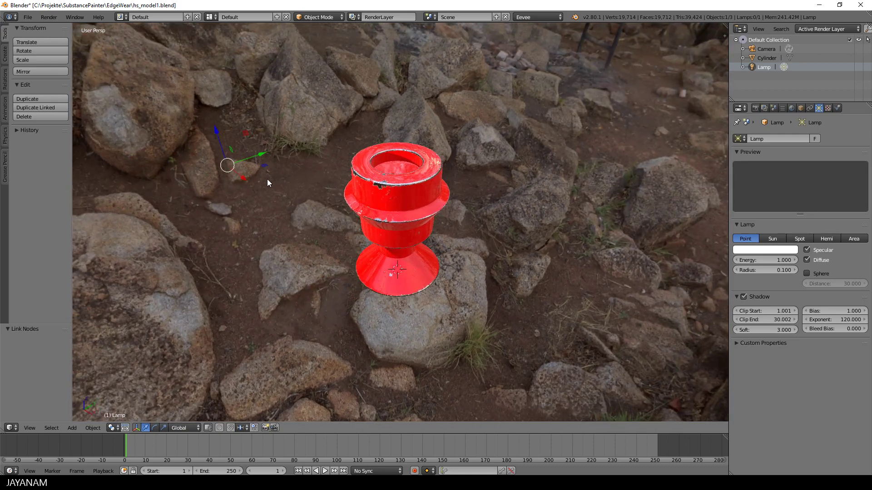
pyautogui.press('g')
pyautogui.press('x')
pyautogui.click(289, 201)
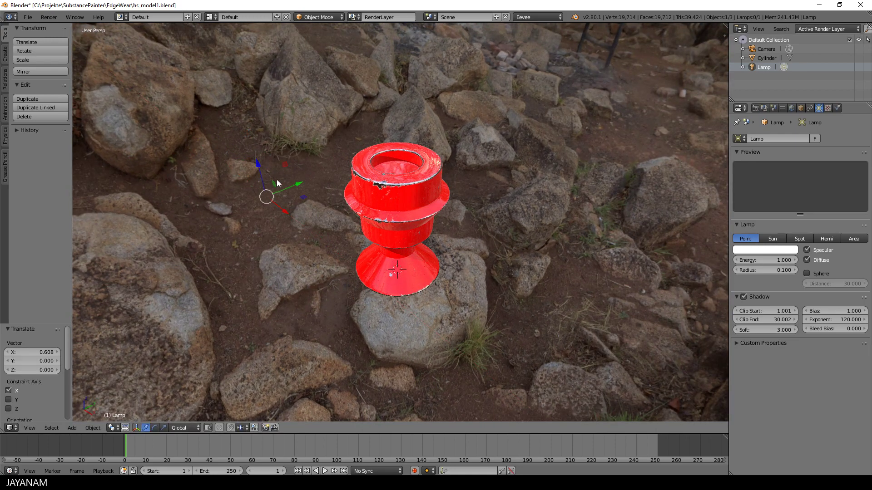
pyautogui.press('g')
pyautogui.press('x')
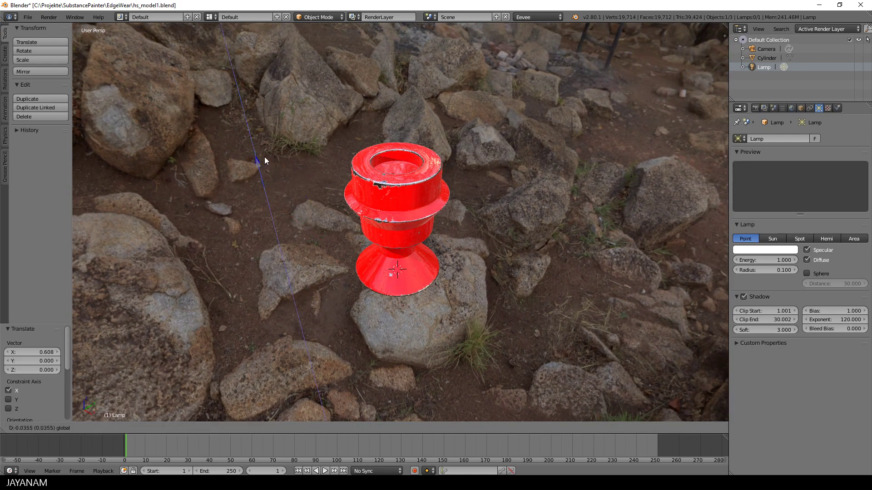
pyautogui.click(266, 160)
pyautogui.moveTo(447, 198)
pyautogui.mouseDown(button='middle')
pyautogui.moveTo(431, 194)
pyautogui.moveTo(444, 198)
pyautogui.mouseUp(button='middle')
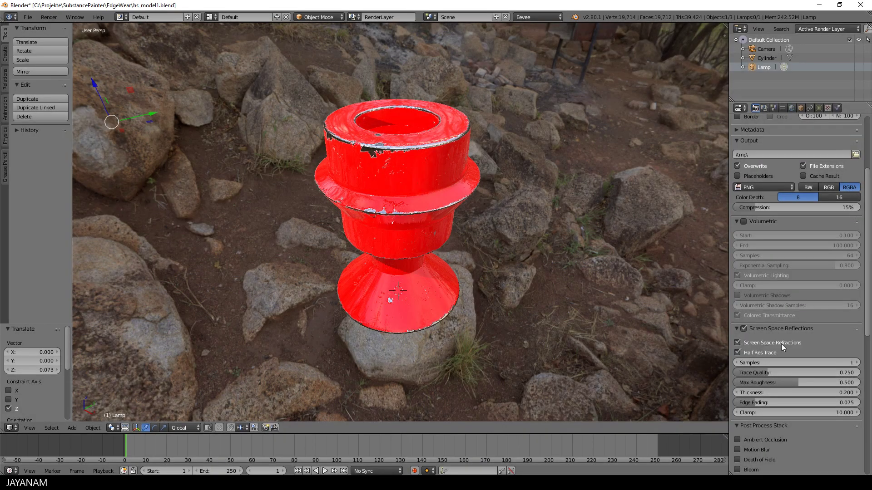
# Enable Eevee Ambient Occlusion and Bloom, raising Bloom Threshold to 1.866
pyautogui.scroll(-5, 781, 344)
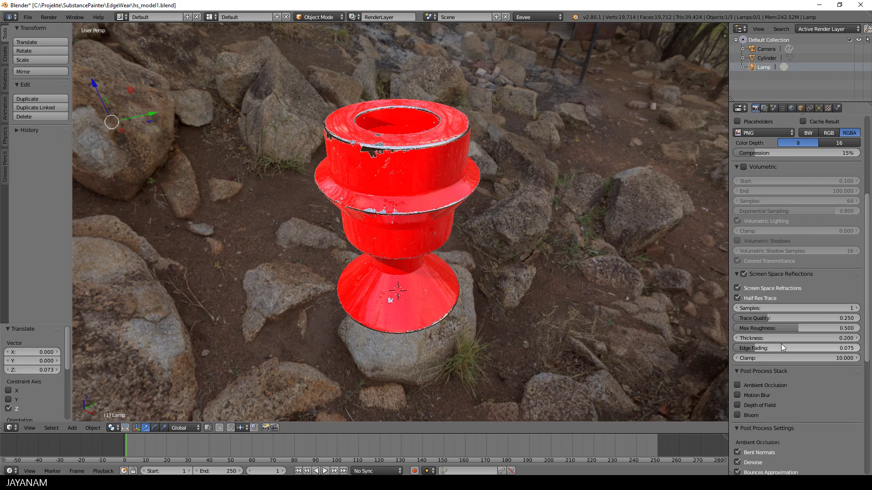
pyautogui.click(737, 331)
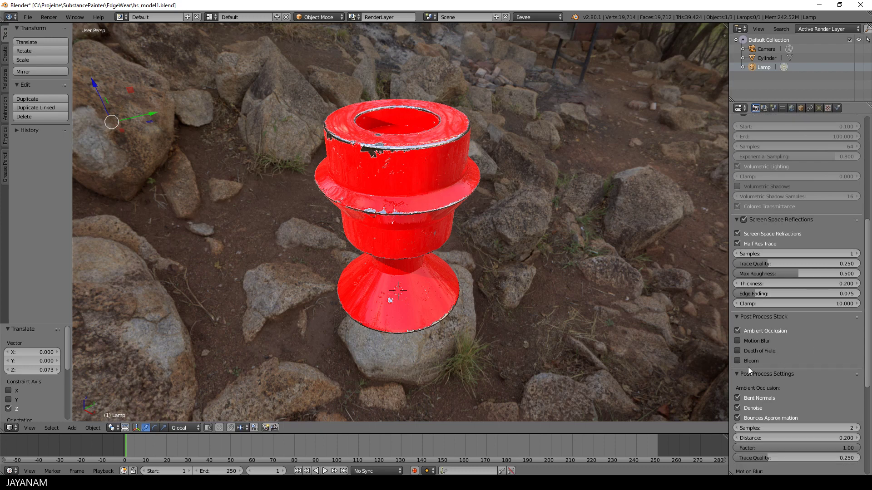
pyautogui.click(738, 361)
pyautogui.scroll(-7, 779, 371)
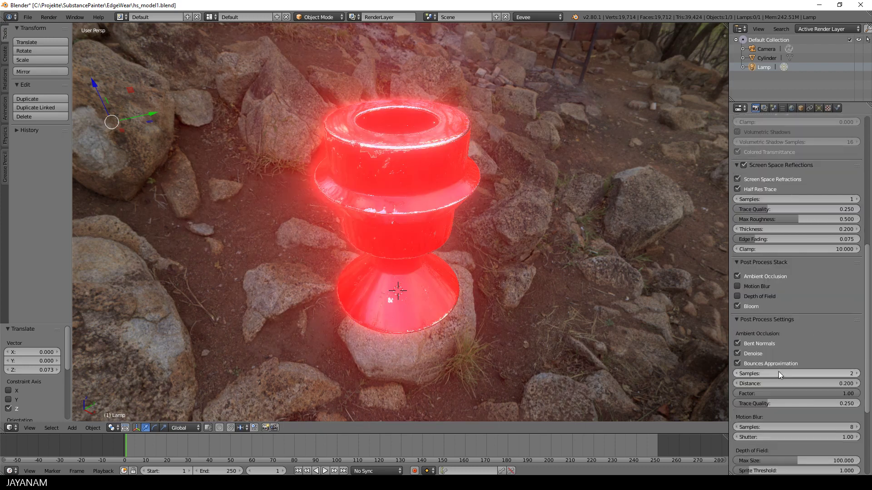
pyautogui.moveTo(747, 422); pyautogui.dragTo(802, 422)
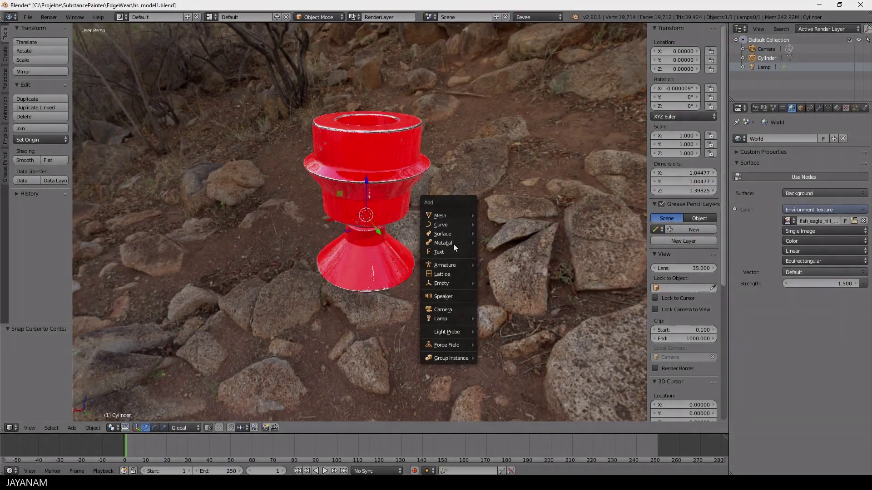
# Add a Plain Axes empty and parent the cup to it
pyautogui.moveTo(449, 283)
pyautogui.click(494, 283)
pyautogui.moveTo(760, 67); pyautogui.dragTo(759, 58)
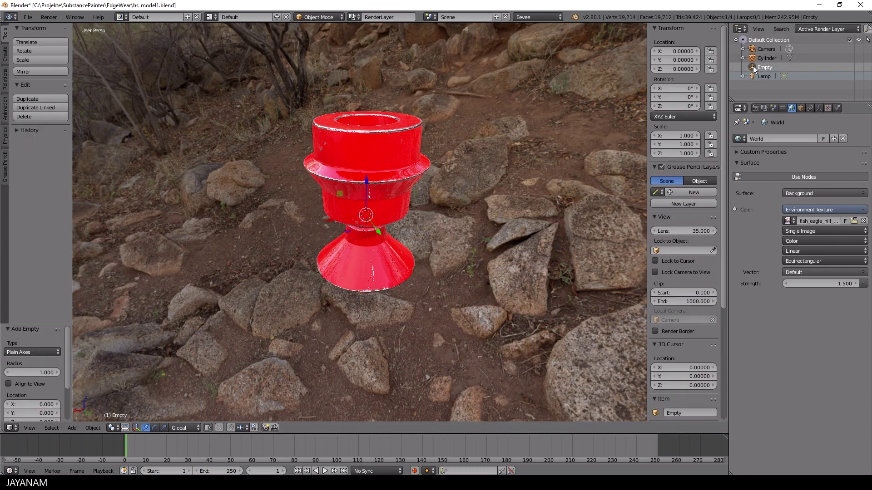
pyautogui.keyDown('ctrl'); pyautogui.click(753, 67); pyautogui.keyUp('ctrl')
pyautogui.hotkey('ctrl', 'p')
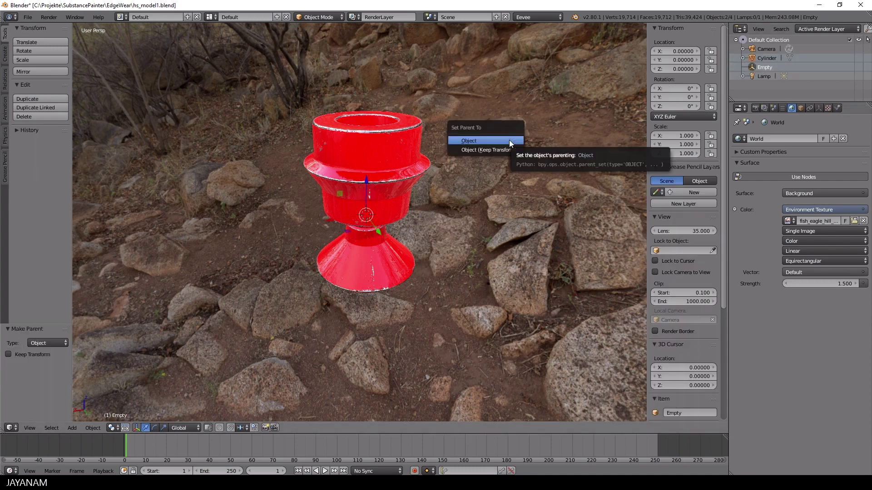
pyautogui.click(508, 139)
pyautogui.click(743, 57)
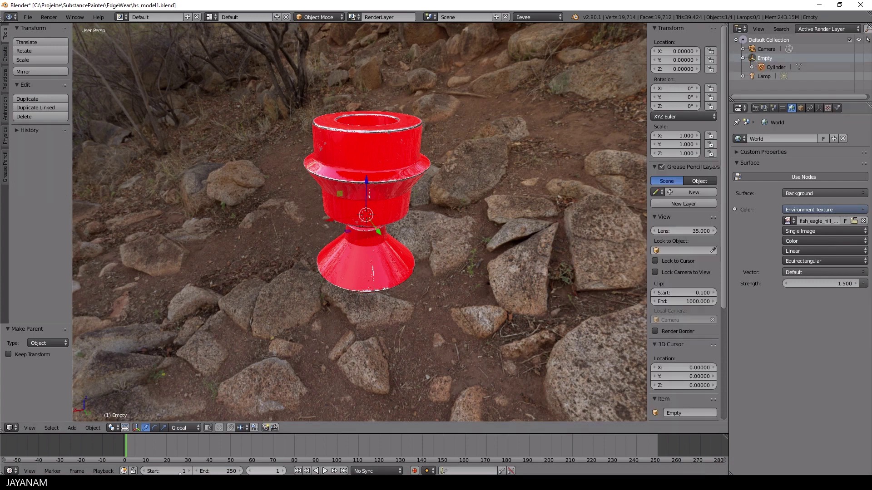
# Keyframe the Empty's Z rotation at 0° on frame 1
pyautogui.click(800, 108)
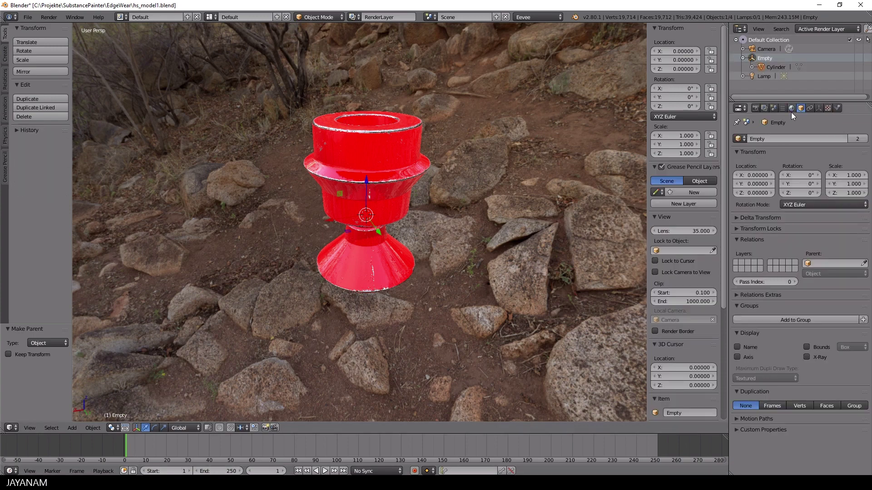
pyautogui.click(799, 192)
pyautogui.rightClick(798, 194)
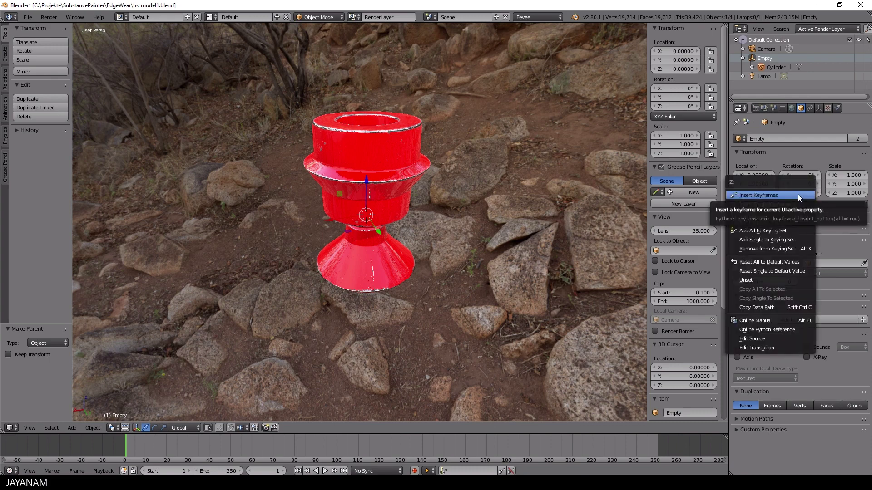
pyautogui.click(775, 205)
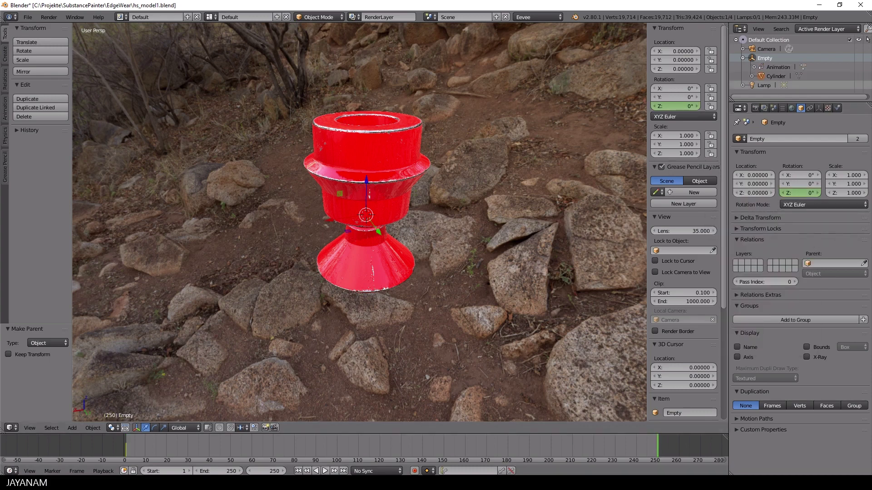
# At the last frame (251), rotate the Empty 360° on Z and keyframe it
pyautogui.click(323, 471)
pyautogui.click(320, 471)
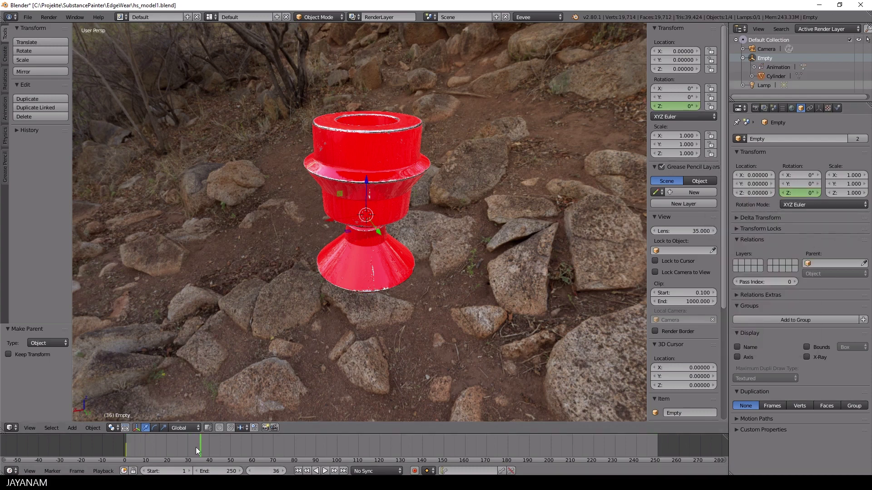
pyautogui.moveTo(195, 448); pyautogui.dragTo(660, 448)
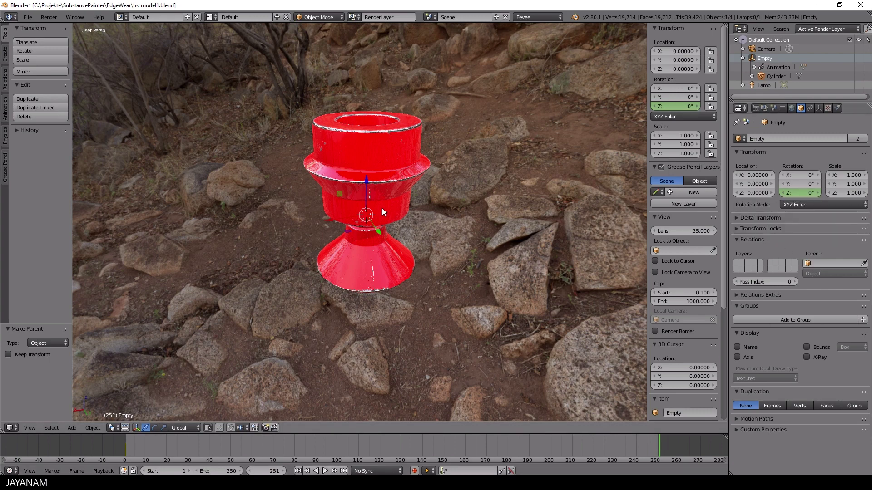
pyautogui.write('r360')
pyautogui.press('Return')
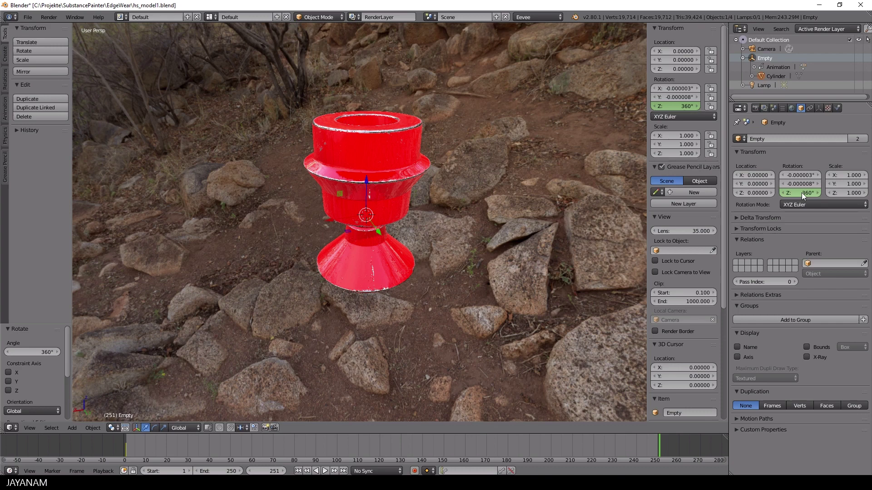
pyautogui.rightClick(802, 192)
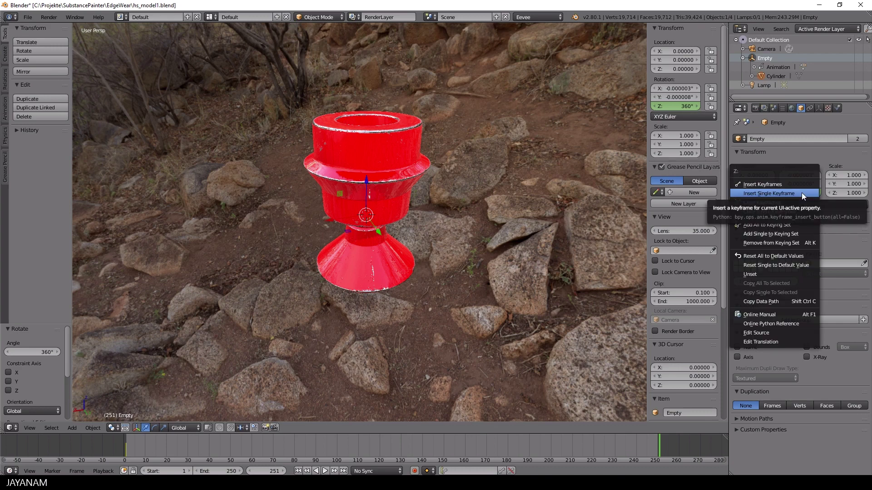
pyautogui.click(802, 192)
# Play back the spin to check it, then select the cup
pyautogui.hotkey('alt', 'a')
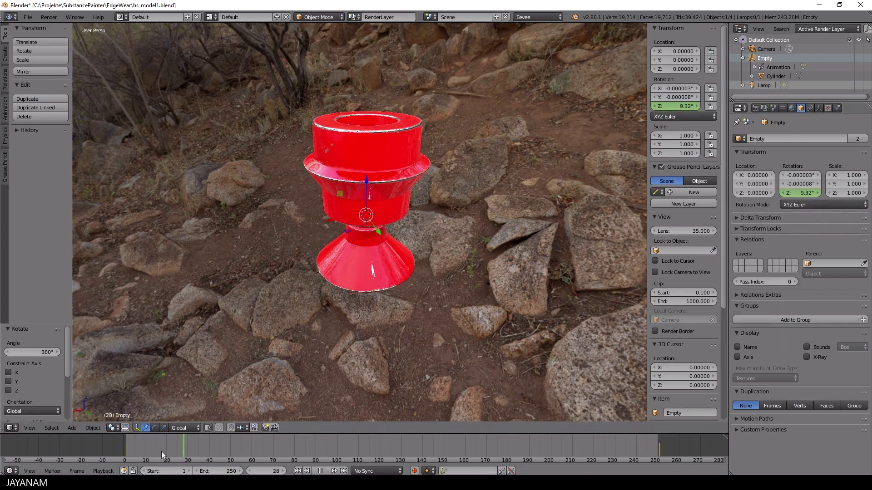
pyautogui.hotkey('alt', 'a')
pyautogui.click(125, 453)
pyautogui.click(345, 263)
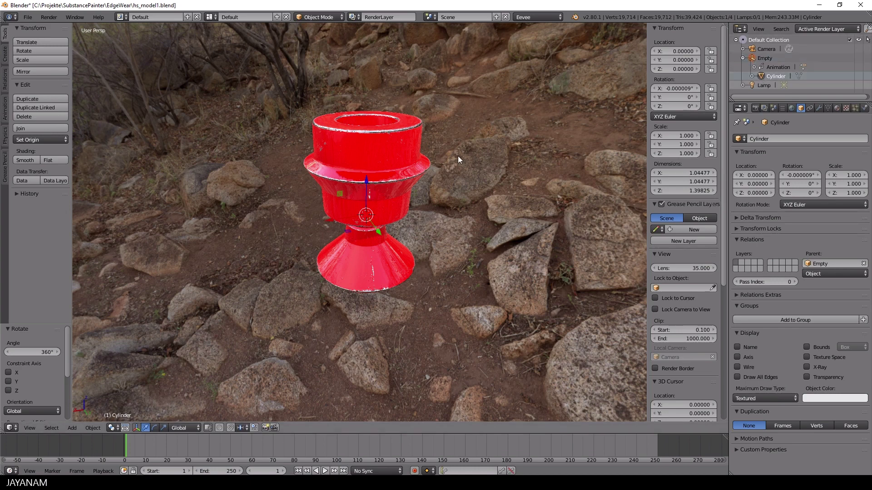
# Tilt the cup 12.1° and play back the animation to preview the spin
pyautogui.press('r')
pyautogui.click(470, 176)
pyautogui.hotkey('alt', 'a')
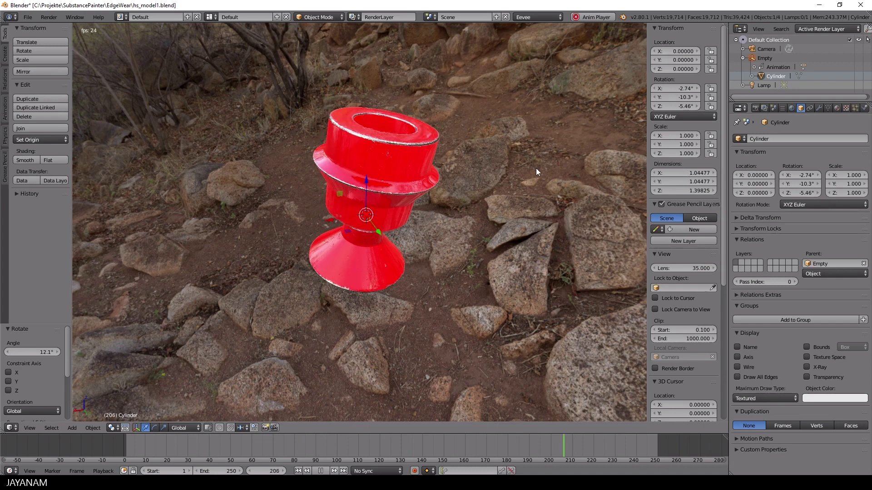
pyautogui.rightClick(774, 49)
pyautogui.click(760, 49)
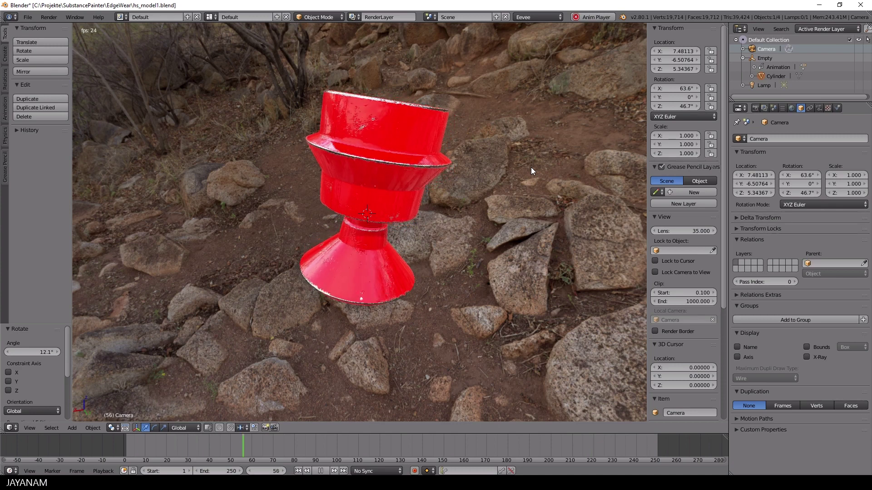
pyautogui.press('Escape')
pyautogui.click(765, 58)
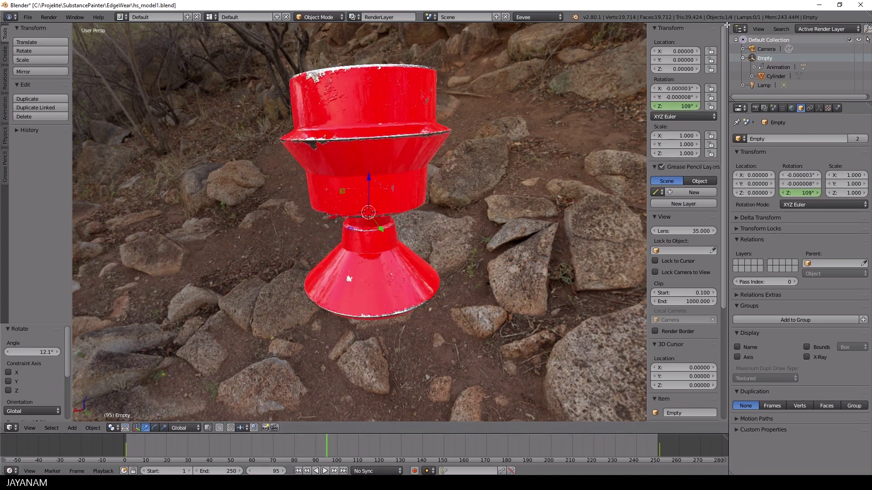
# Set the Empty's rotation keyframes to Linear interpolation in a temporary Graph Editor
pyautogui.moveTo(727, 24); pyautogui.dragTo(385, 27)
pyautogui.click(394, 428)
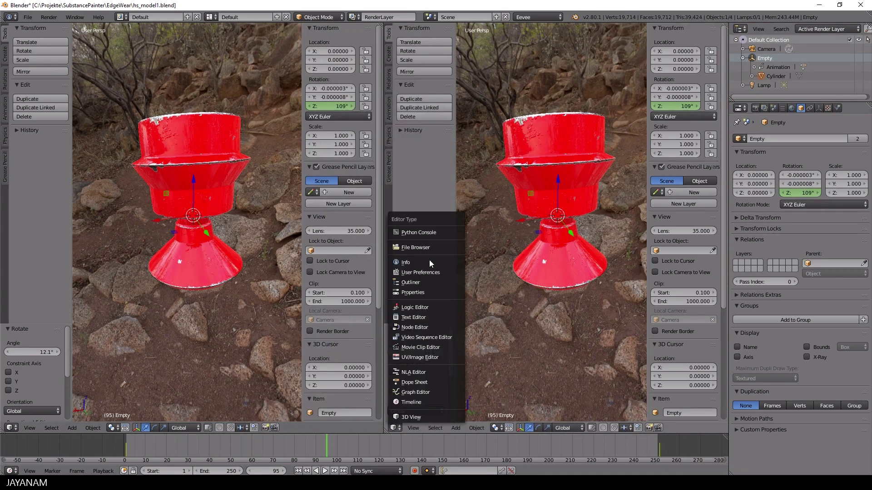
pyautogui.click(427, 392)
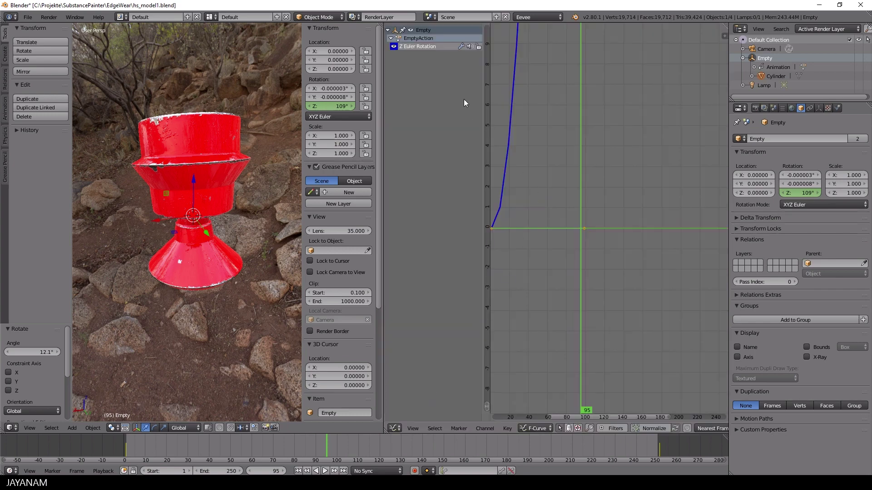
pyautogui.press('t')
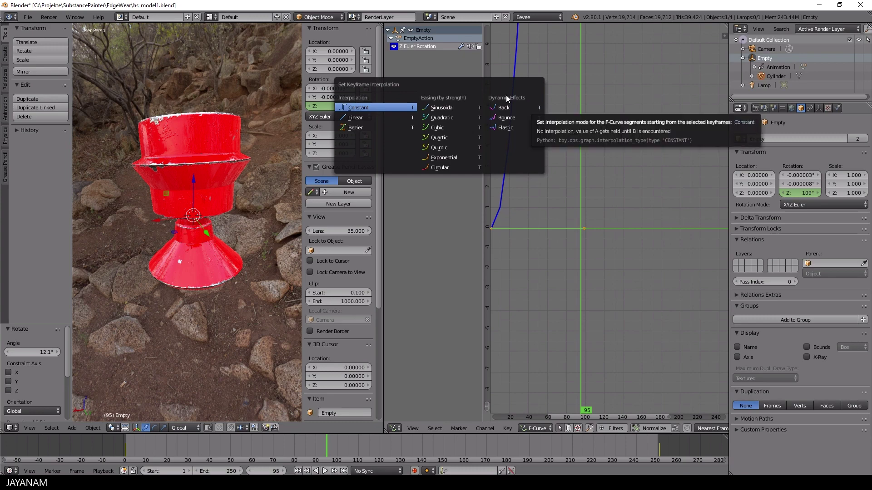
pyautogui.click(378, 118)
pyautogui.moveTo(384, 24); pyautogui.dragTo(393, 76)
pyautogui.click(325, 471)
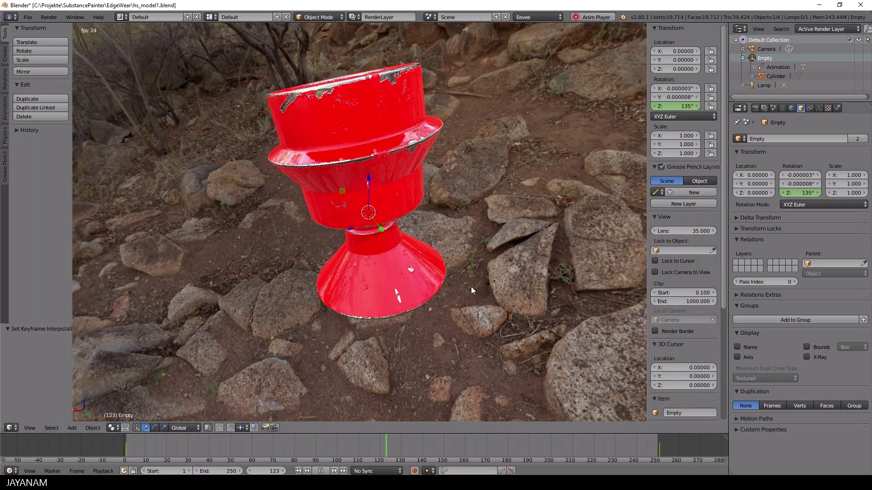
pyautogui.click(767, 49)
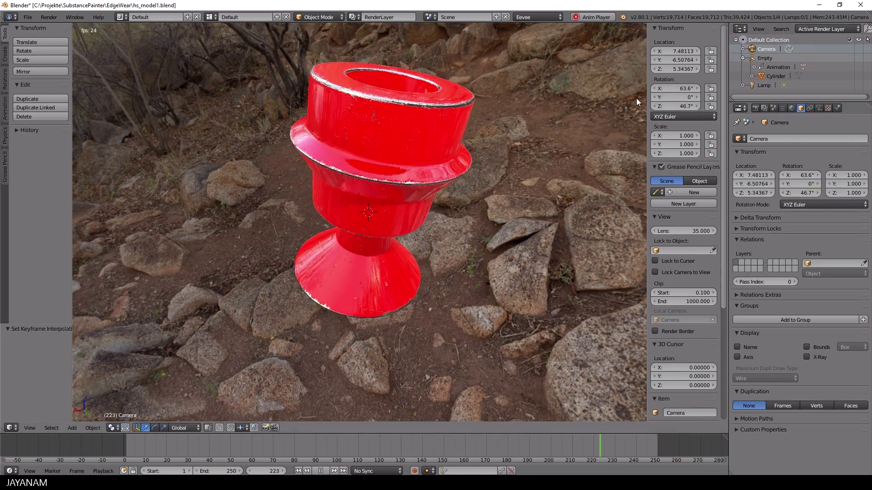
pyautogui.click(641, 29)
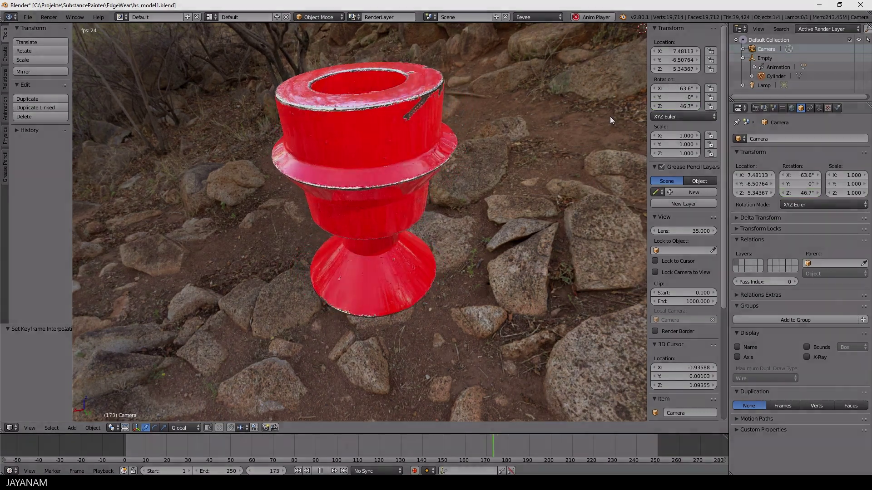